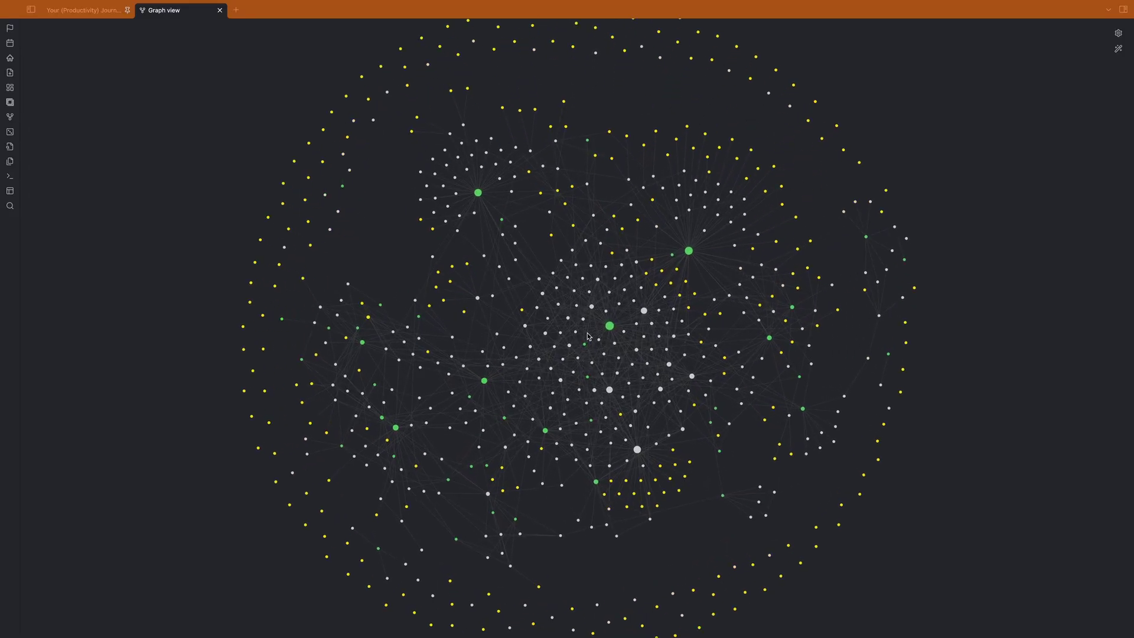
Scroll down through the Sketchnotes project's gallery of image cards.
{"action": "scroll", "coordinate": [588, 337], "scroll_direction": "up", "scroll_amount": 5}
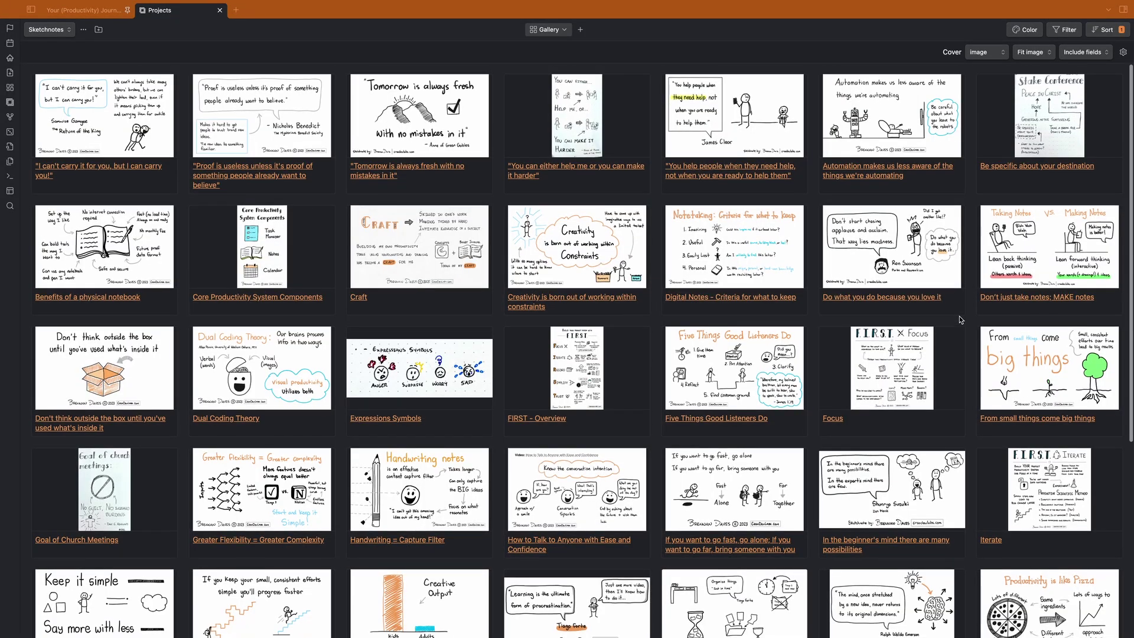
{"action": "scroll", "coordinate": [960, 319], "scroll_direction": "down", "scroll_amount": 3}
{"action": "scroll", "coordinate": [960, 320], "scroll_direction": "down", "scroll_amount": 6}
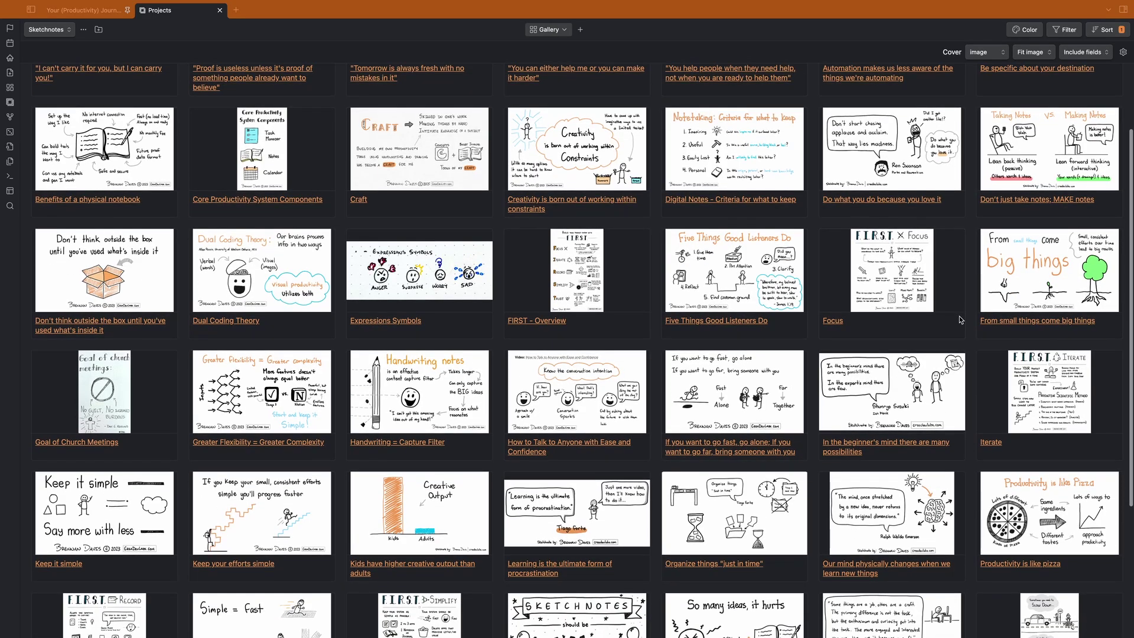
{"action": "scroll", "coordinate": [960, 320], "scroll_direction": "down", "scroll_amount": 1}
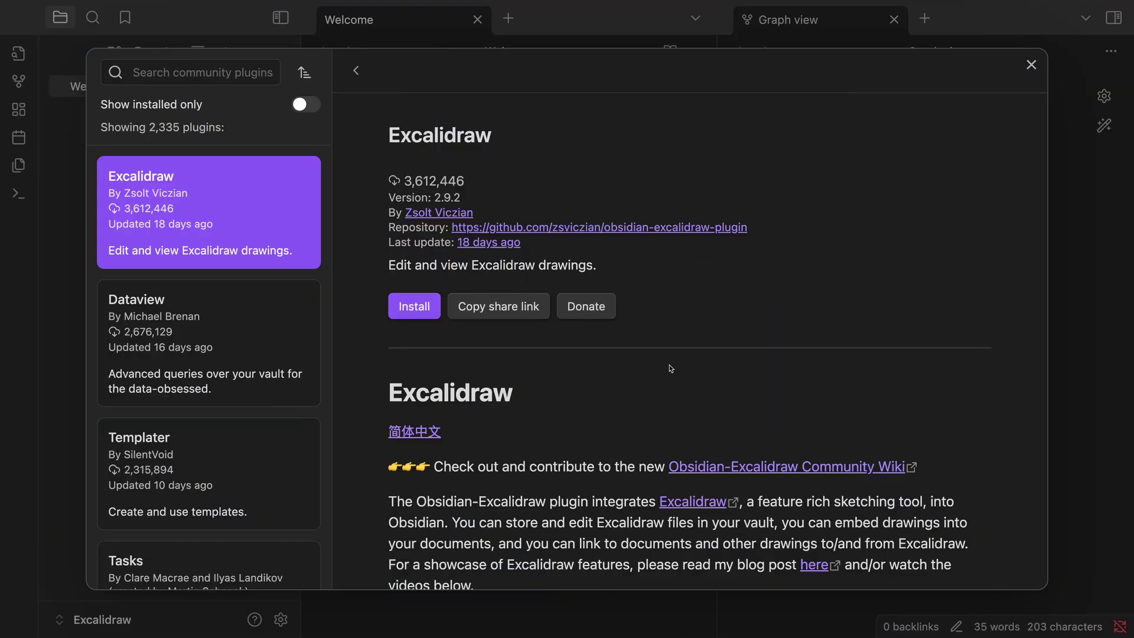
Scroll through the Excalidraw plugin's description, videos and beta-testing notes.
{"action": "scroll", "coordinate": [744, 304], "scroll_direction": "down", "scroll_amount": 5}
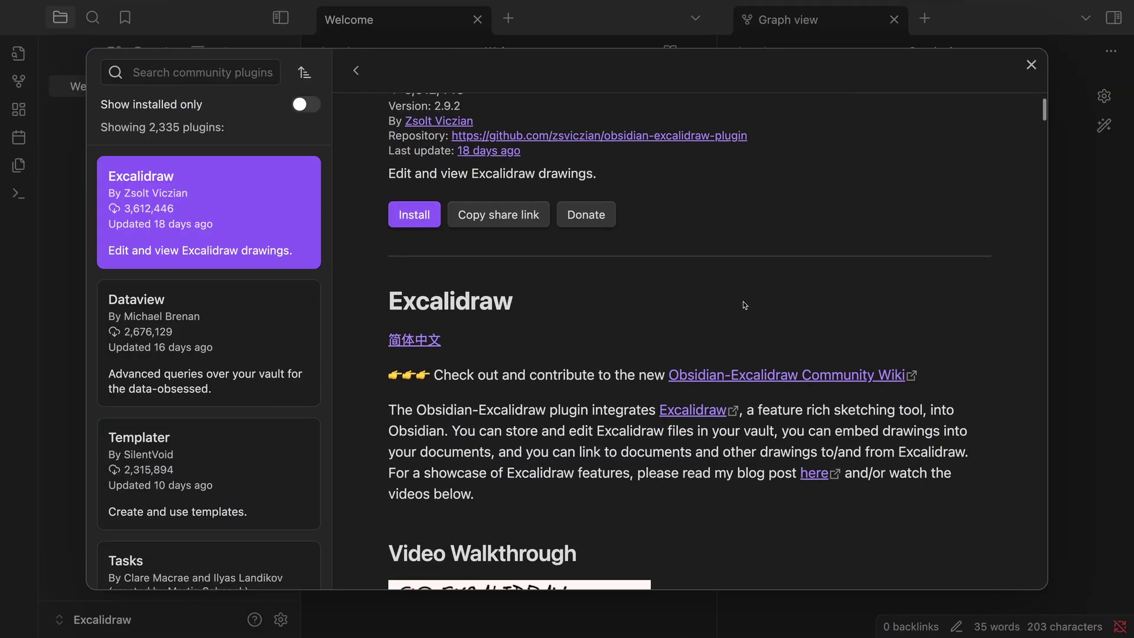
{"action": "scroll", "coordinate": [743, 305], "scroll_direction": "down", "scroll_amount": 8}
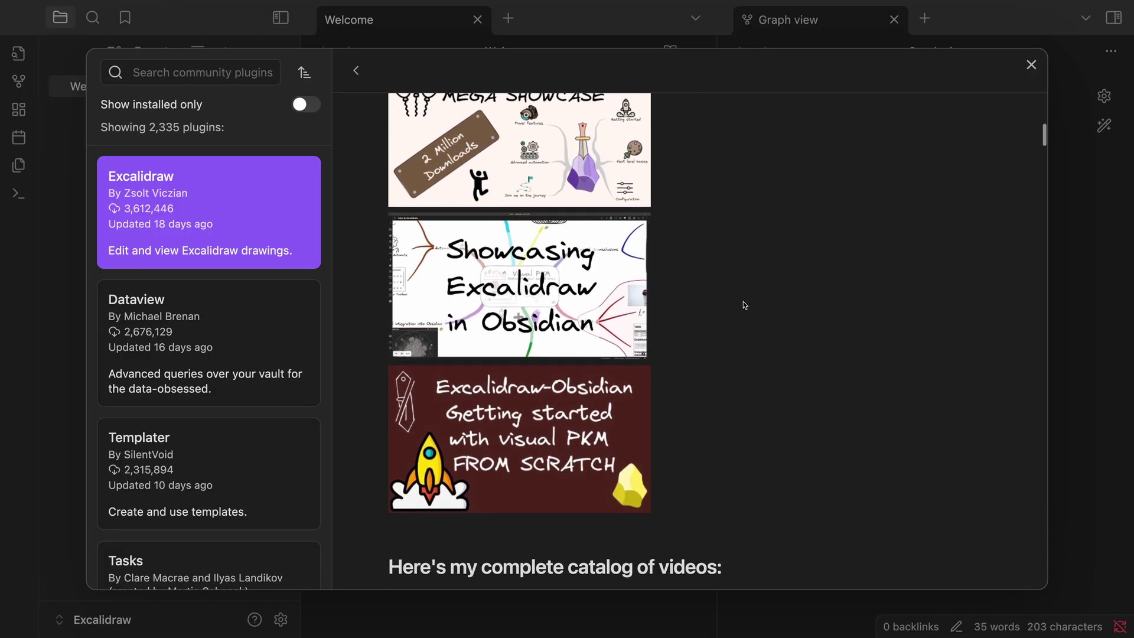
{"action": "scroll", "coordinate": [745, 304], "scroll_direction": "down", "scroll_amount": 5}
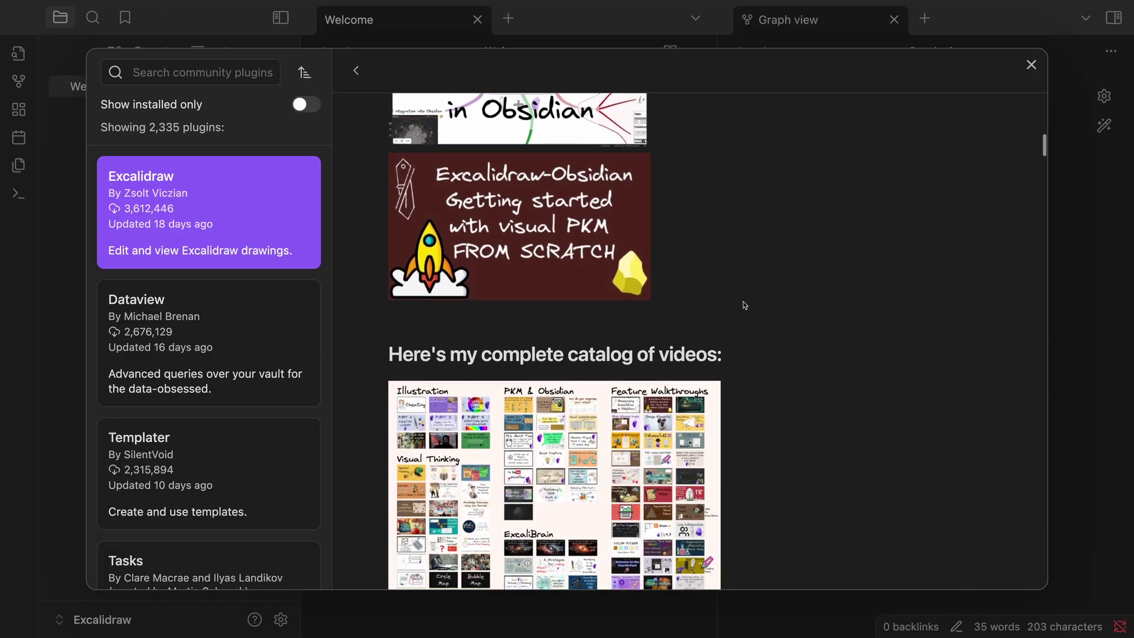
{"action": "scroll", "coordinate": [745, 305], "scroll_direction": "down", "scroll_amount": 7}
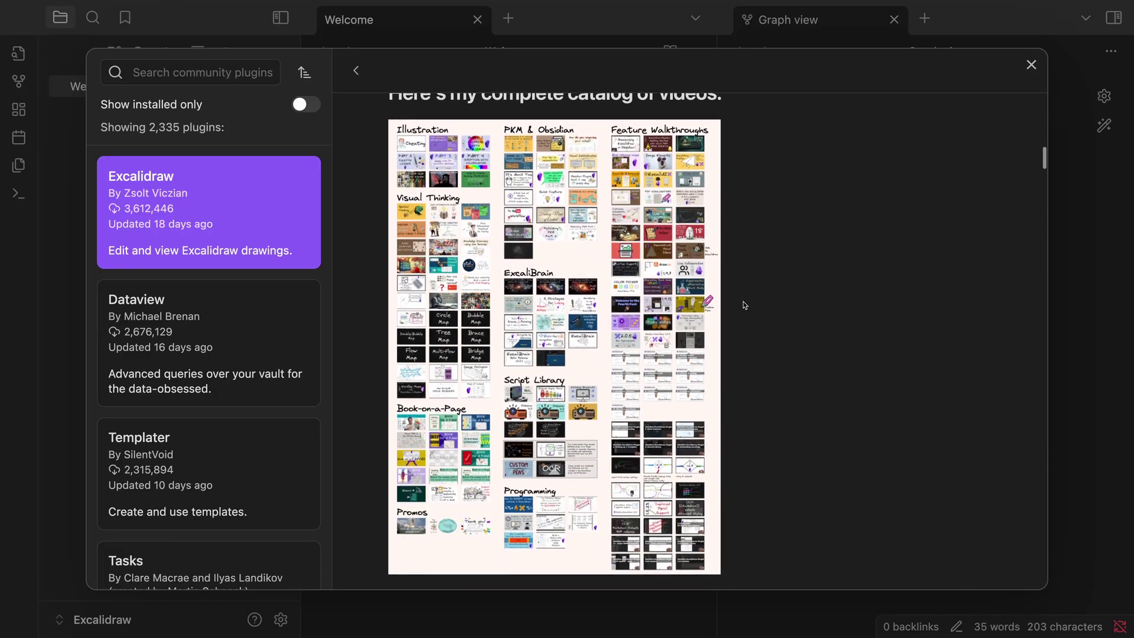
{"action": "scroll", "coordinate": [745, 306], "scroll_direction": "down", "scroll_amount": 7}
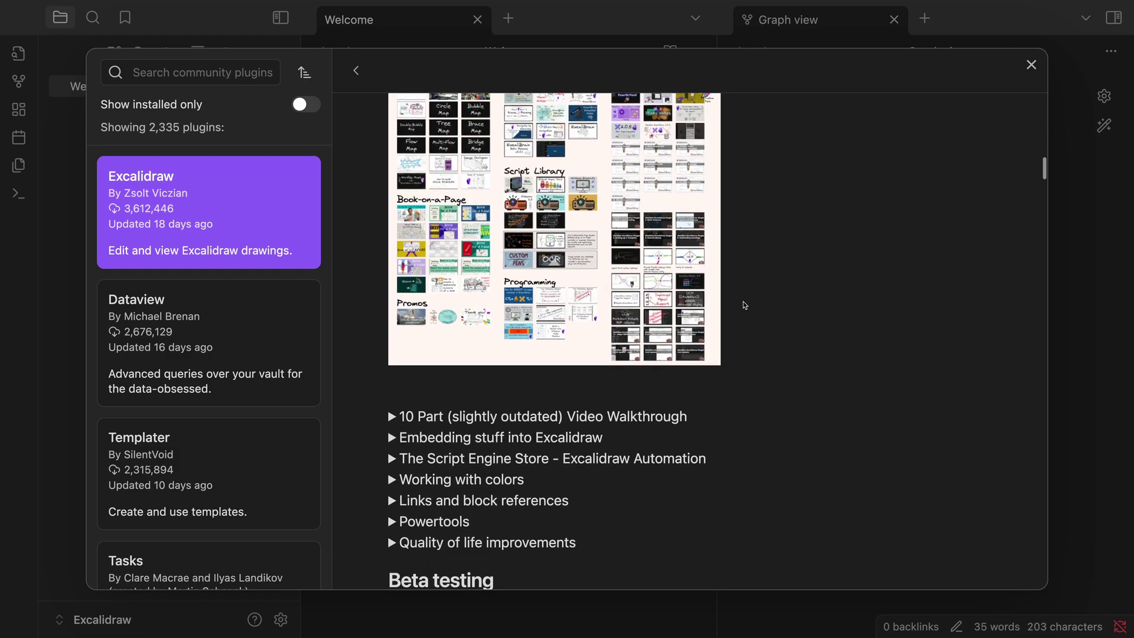
{"action": "scroll", "coordinate": [745, 305], "scroll_direction": "down", "scroll_amount": 10}
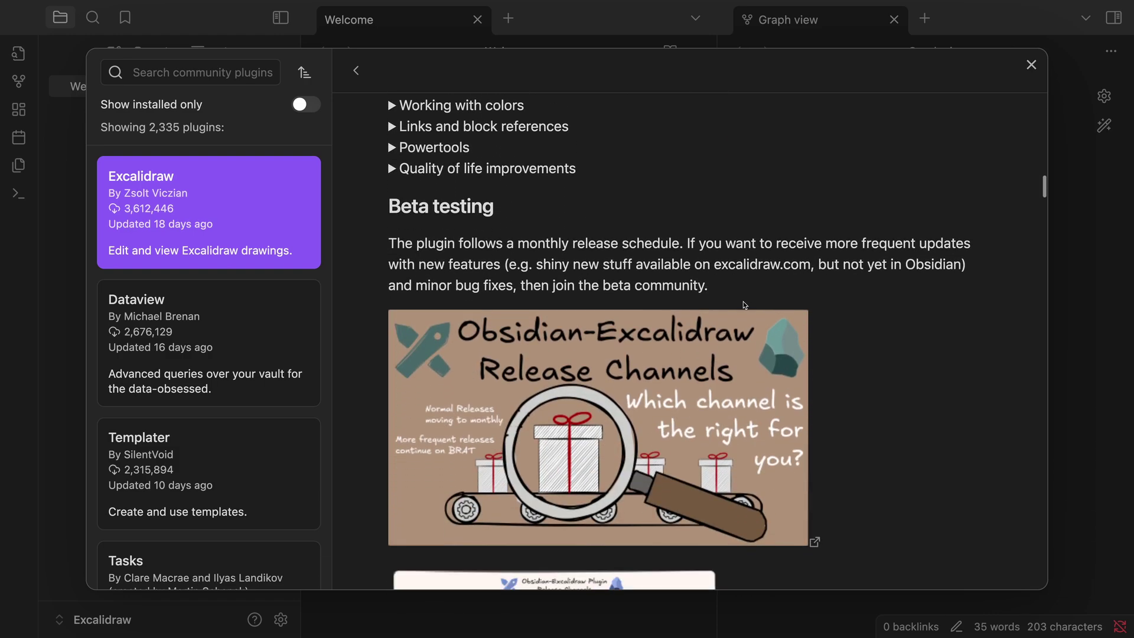
{"action": "scroll", "coordinate": [744, 305], "scroll_direction": "down", "scroll_amount": 2}
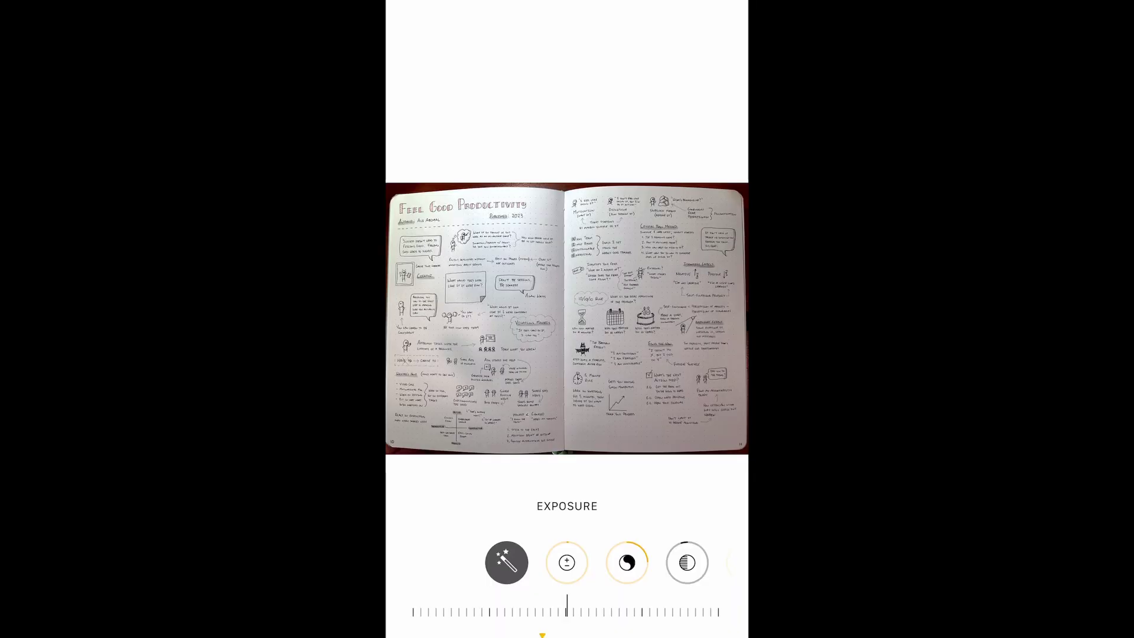
Raise the sketchnote photo's exposure and pick the _inbox folder to save it in.
{"action": "left_click_drag", "start_coordinate": [579, 612], "coordinate": [568, 612]}
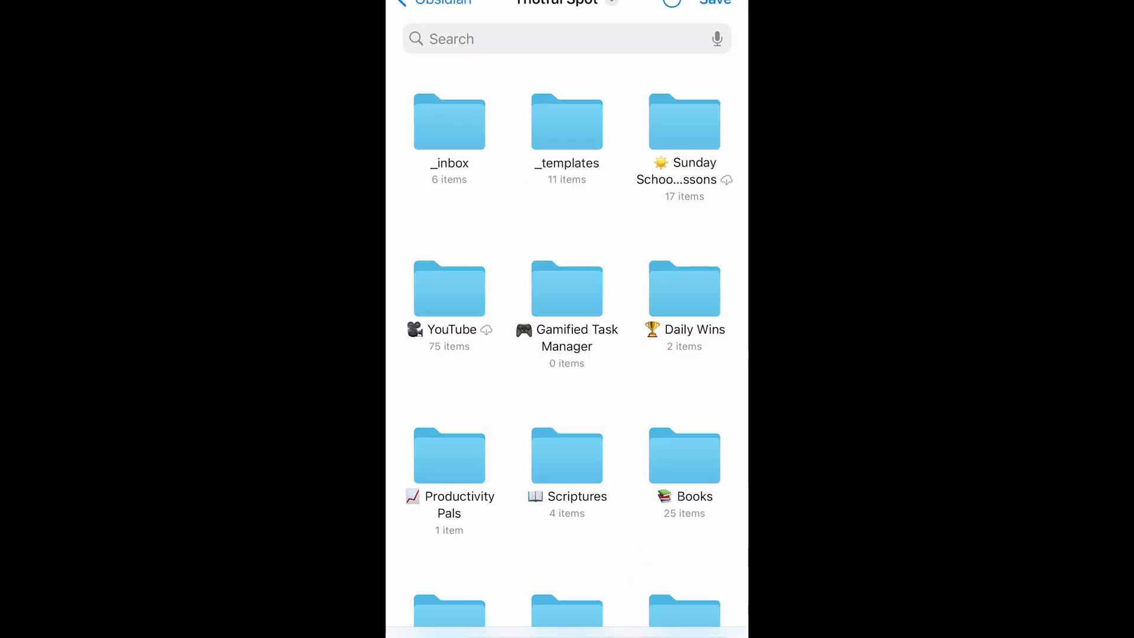
{"action": "left_click", "coordinate": [451, 121]}
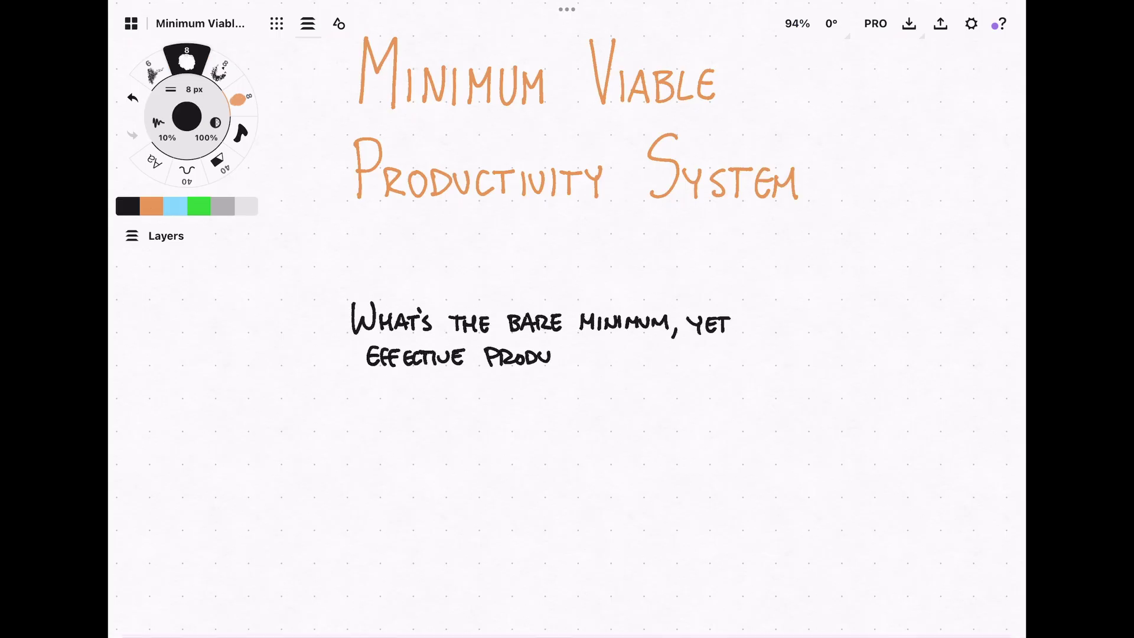
Handwrite a question mark after SYSTEM and begin a new stroke beneath the title.
{"action": "left_click_drag", "start_coordinate": [725, 340], "coordinate": [732, 358]}
{"action": "left_click", "coordinate": [733, 364]}
{"action": "scroll", "coordinate": [567, 319], "scroll_direction": "down", "scroll_amount": 5}
{"action": "left_click_drag", "start_coordinate": [405, 311], "coordinate": [405, 342]}
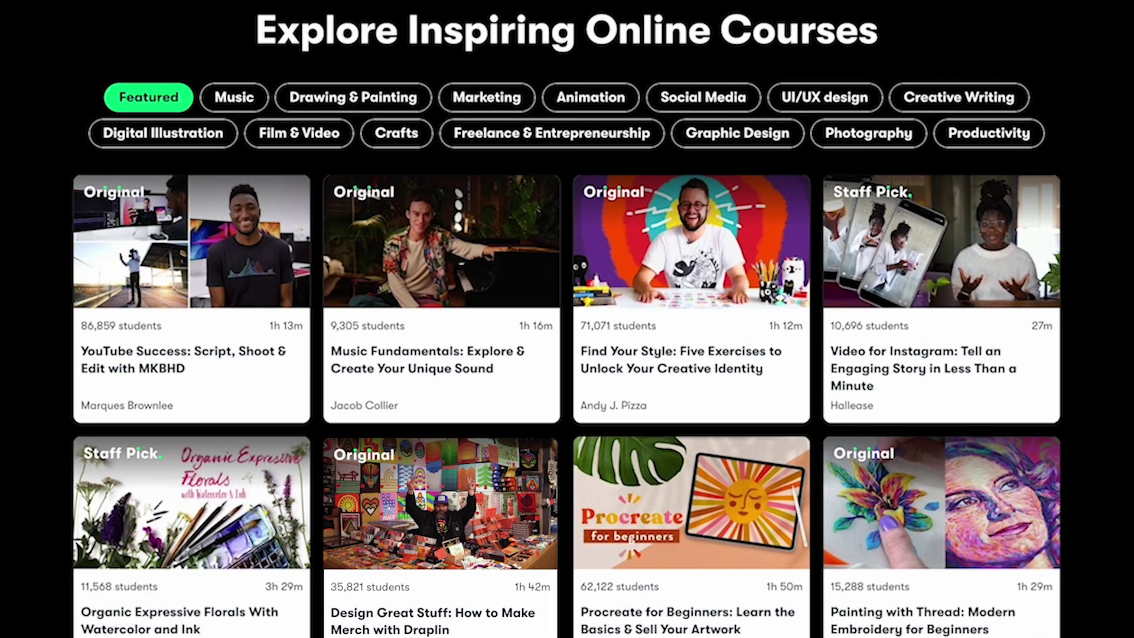
Open the Find Your Style class page, then head back to browsing.
{"action": "left_click", "coordinate": [781, 395]}
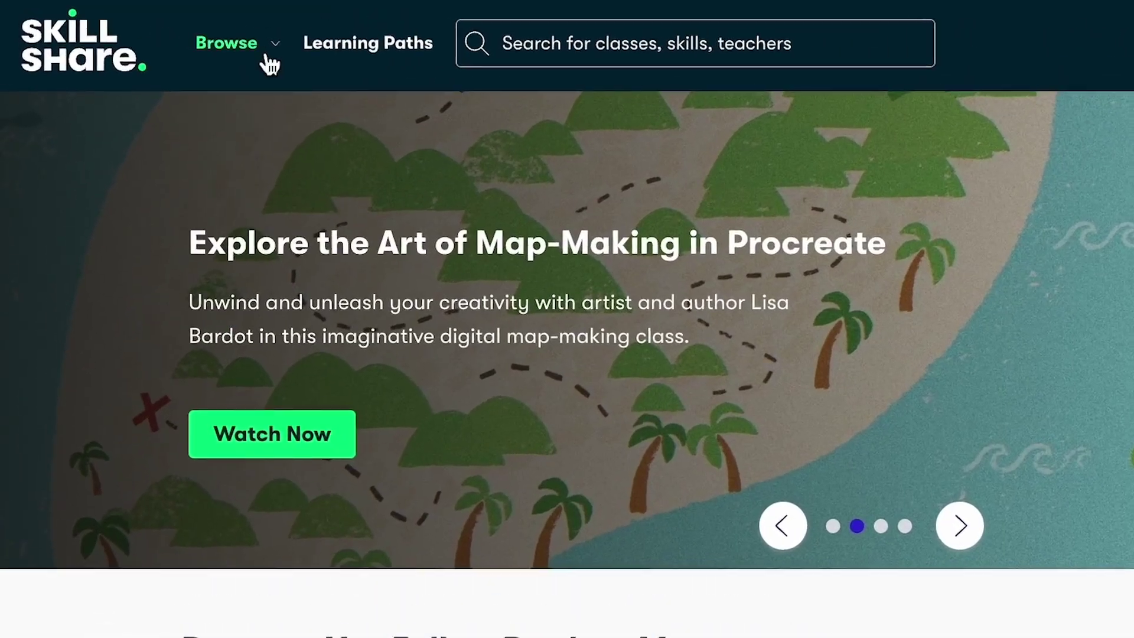
{"action": "left_click", "coordinate": [199, 43]}
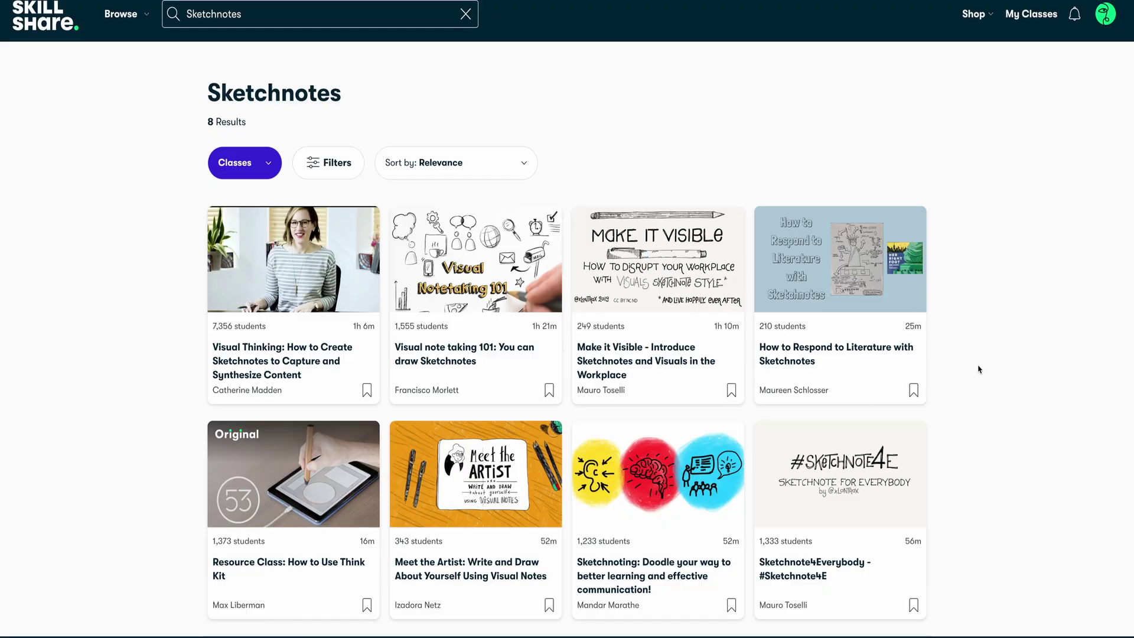
Go to All Learning Paths from the Browse menu and scroll through the paths.
{"action": "scroll", "coordinate": [978, 369], "scroll_direction": "down", "scroll_amount": 2}
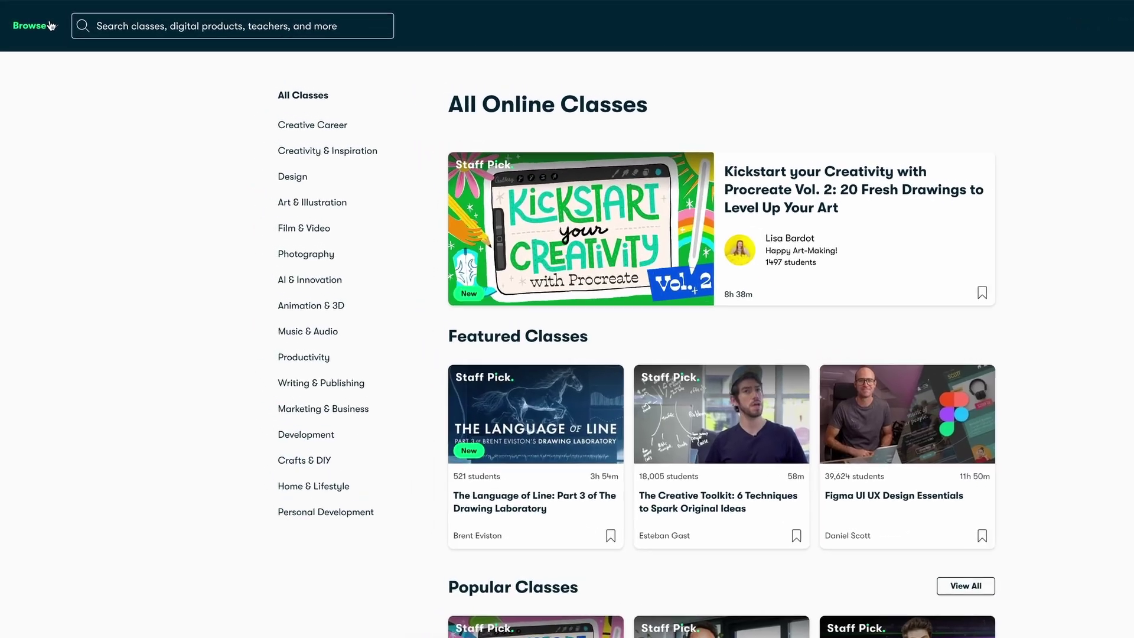
{"action": "left_click", "coordinate": [31, 27]}
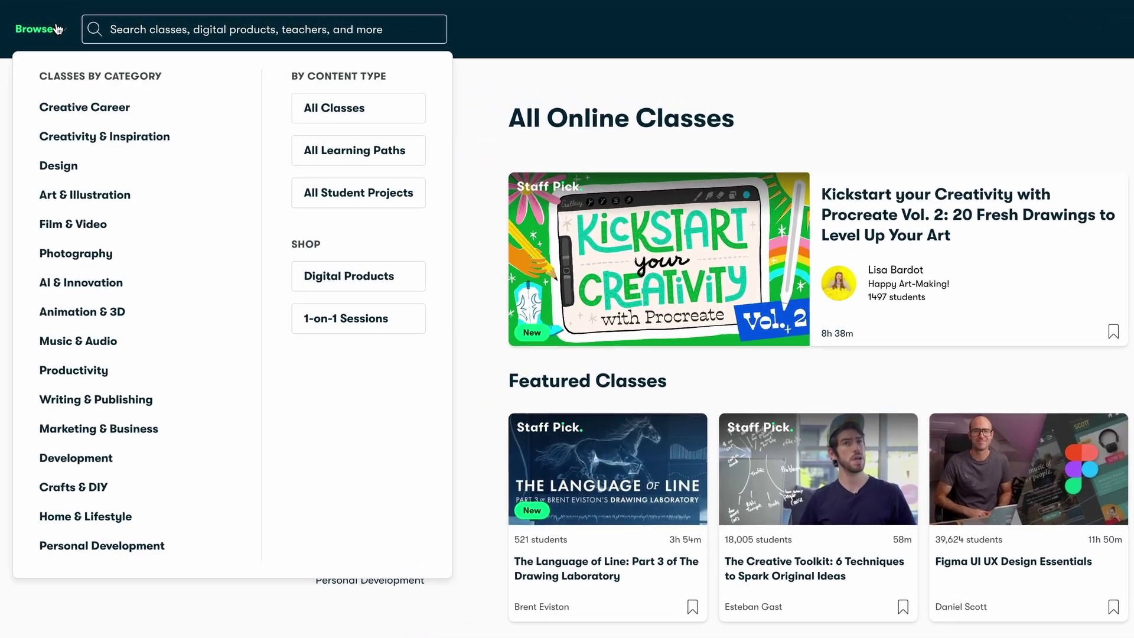
{"action": "left_click", "coordinate": [361, 163]}
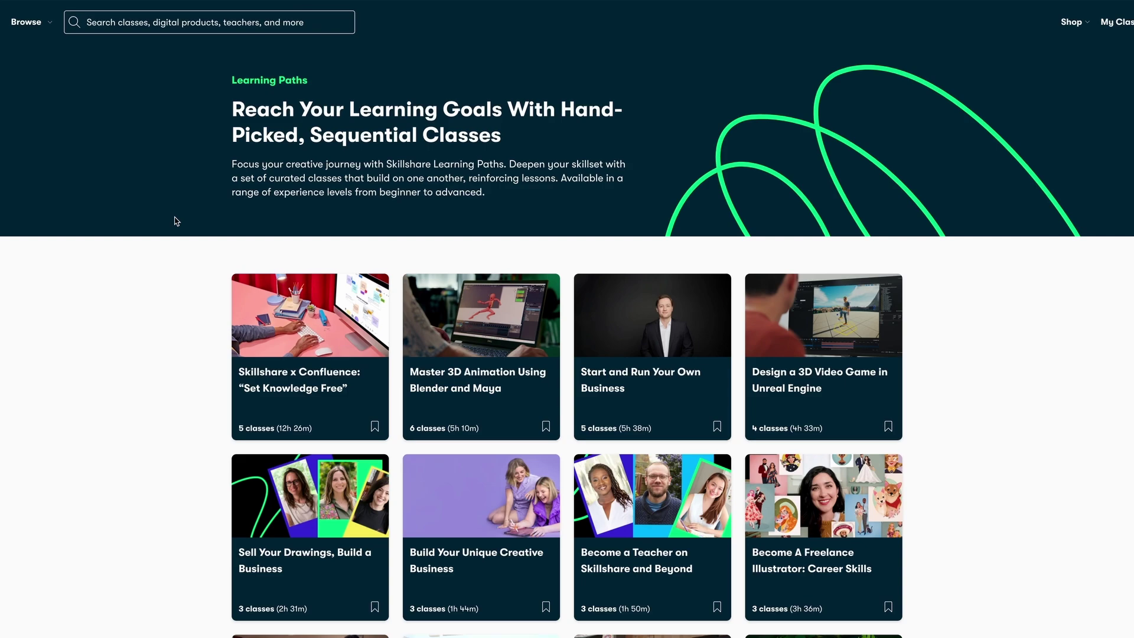
{"action": "scroll", "coordinate": [175, 220], "scroll_direction": "down", "scroll_amount": 3}
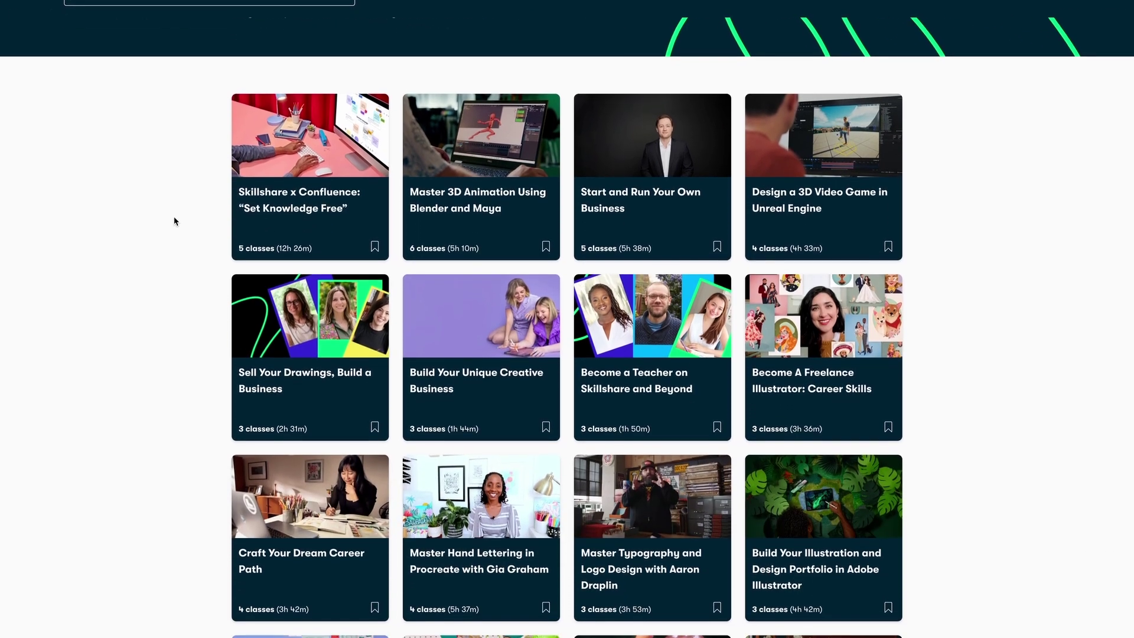
{"action": "scroll", "coordinate": [175, 221], "scroll_direction": "down", "scroll_amount": 2}
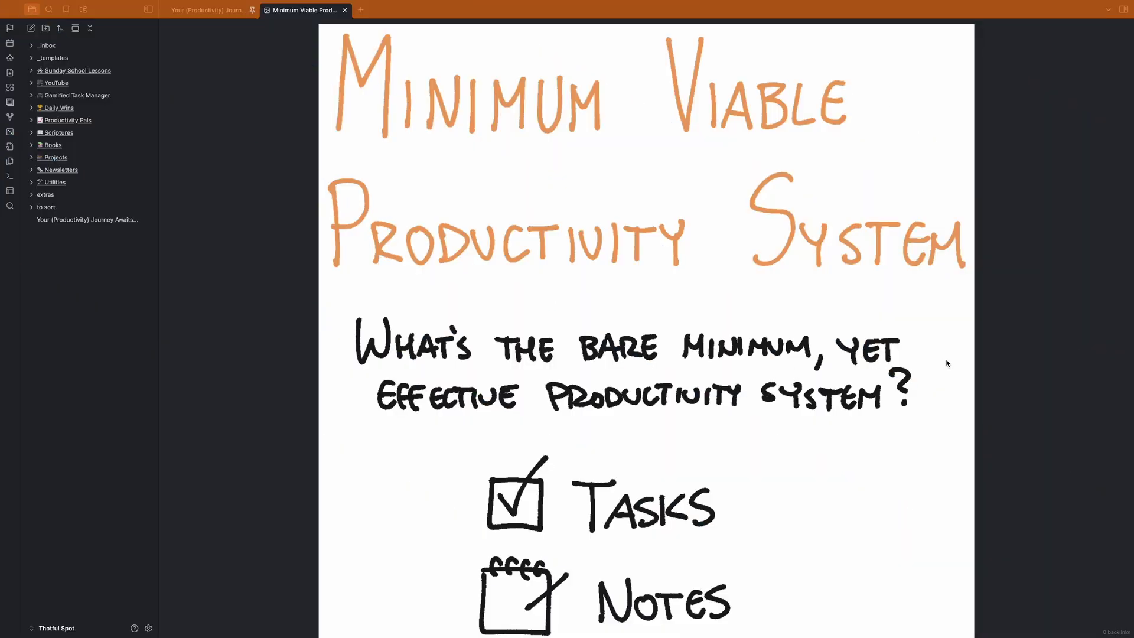
Add an image property pointing to the Minimum Viable Productivity System sketch file.
{"action": "scroll", "coordinate": [946, 363], "scroll_direction": "down", "scroll_amount": 5}
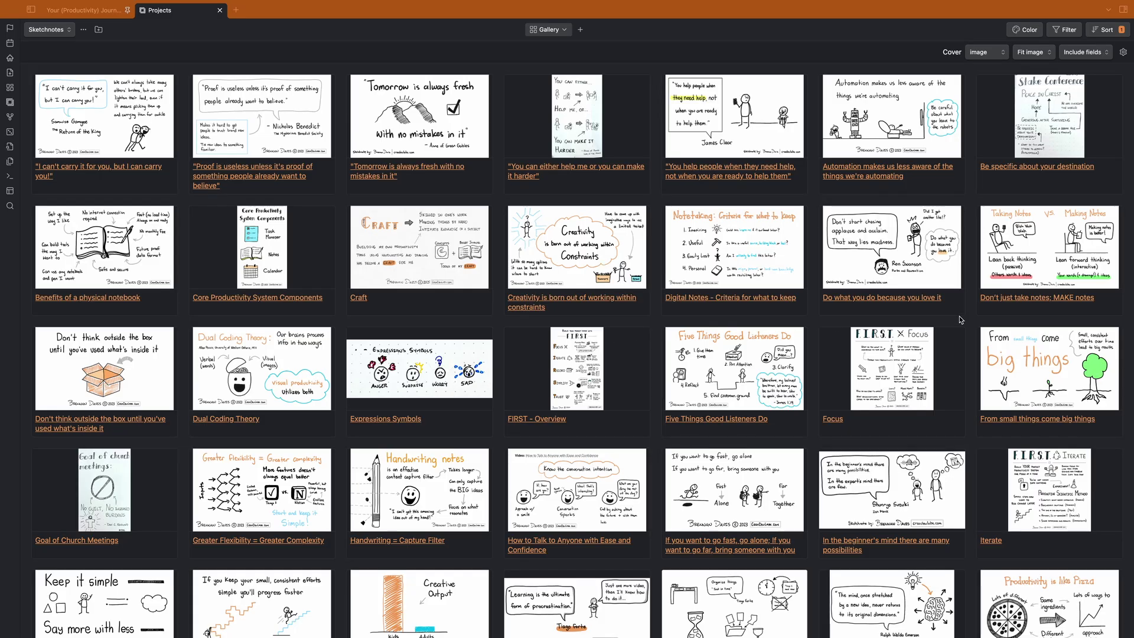
{"action": "scroll", "coordinate": [960, 320], "scroll_direction": "down", "scroll_amount": 2}
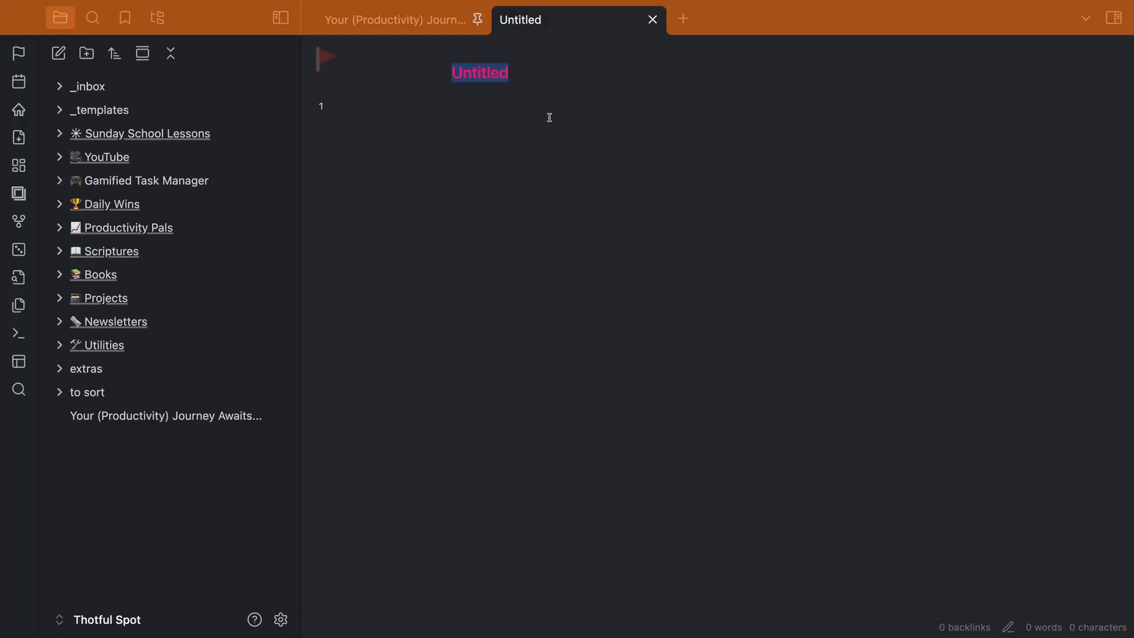
{"action": "type", "text": "Minimum Viable Pro"}
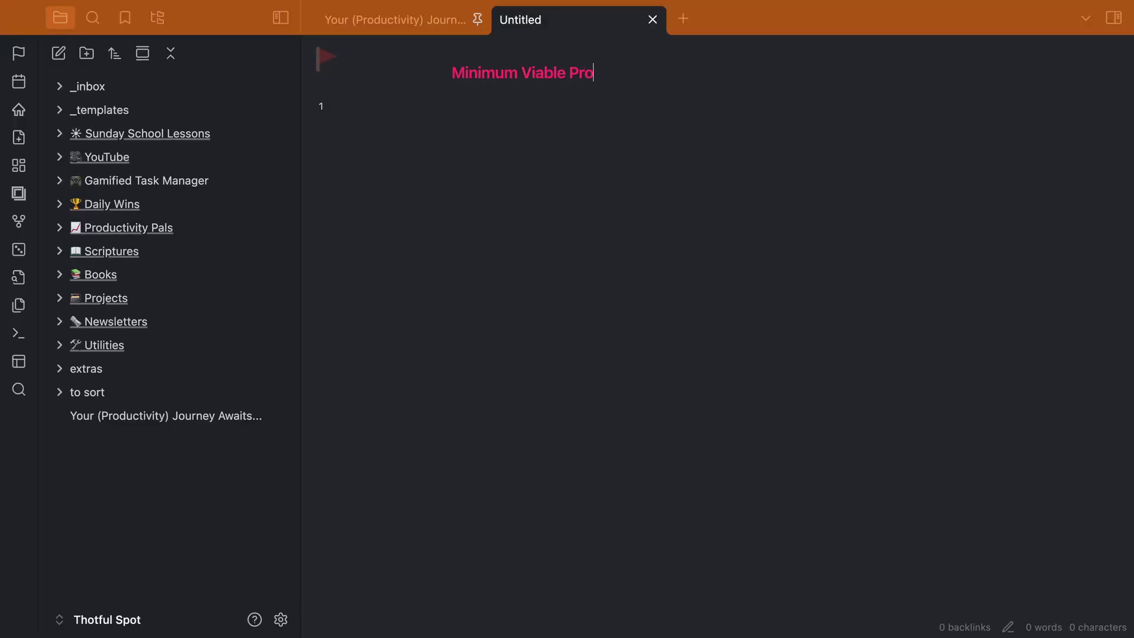
{"action": "type", "text": "ductivity System"}
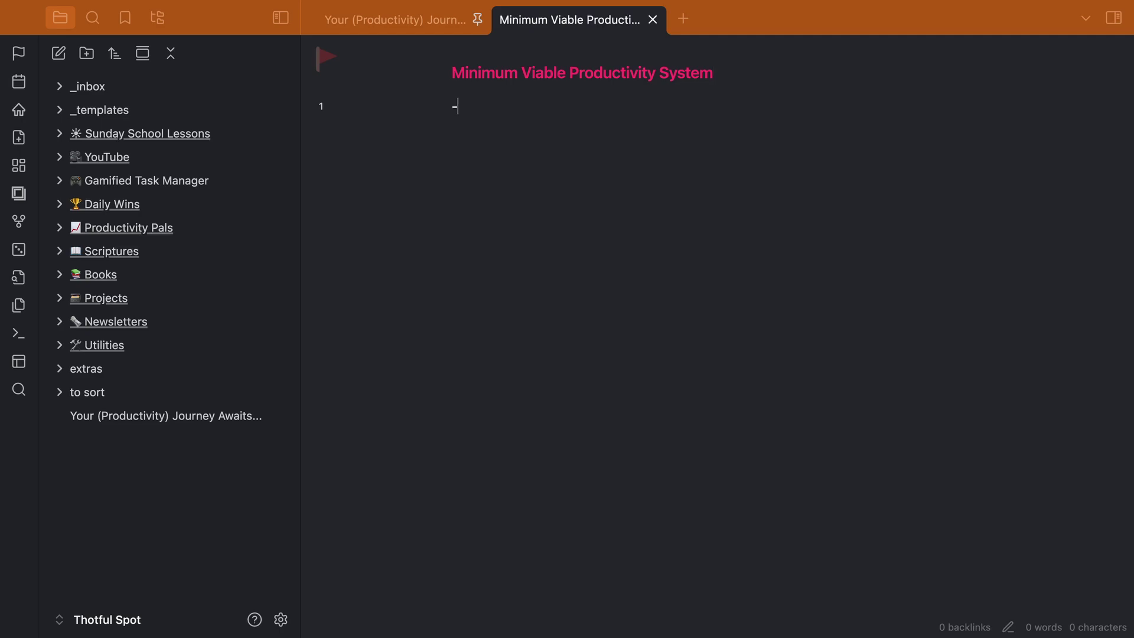
{"action": "type", "text": "--"}
{"action": "type", "text": "image"}
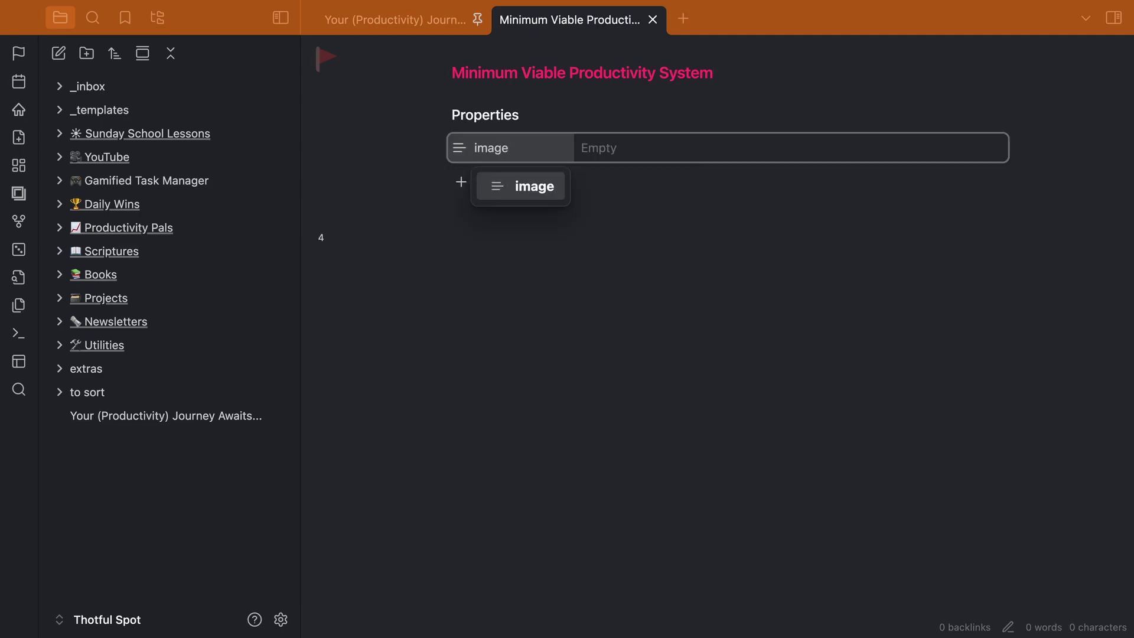
{"action": "left_click", "coordinate": [751, 147]}
{"action": "type", "text": "Minimum Viable Productivity System.jpg"}
Embed the Minimum Viable Productivity System sketch image in the note body, then open Settings.
{"action": "left_click", "coordinate": [649, 282]}
{"action": "type", "text": "![["}
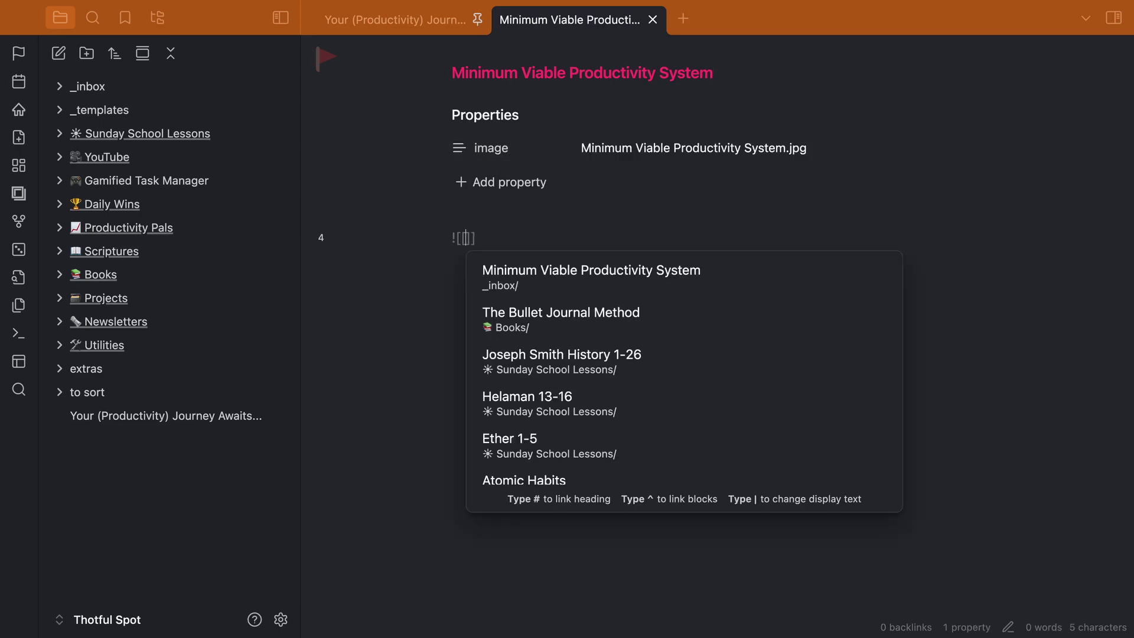
{"action": "type", "text": "Minim"}
{"action": "key", "text": "Down"}
{"action": "key", "text": "Return"}
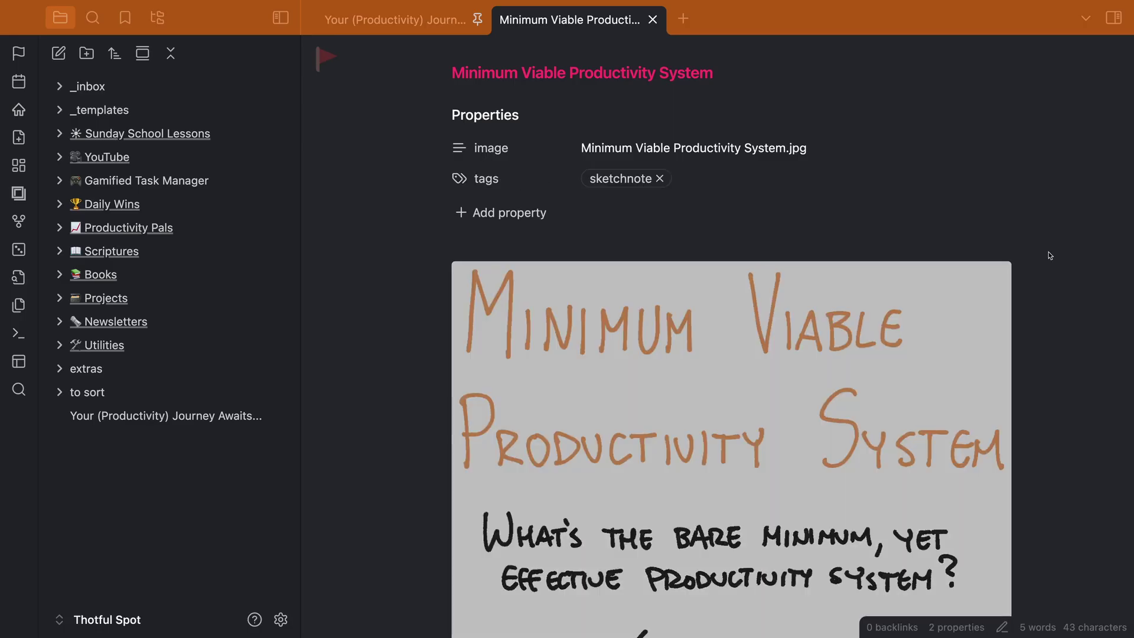
{"action": "key", "text": "ctrl+comma"}
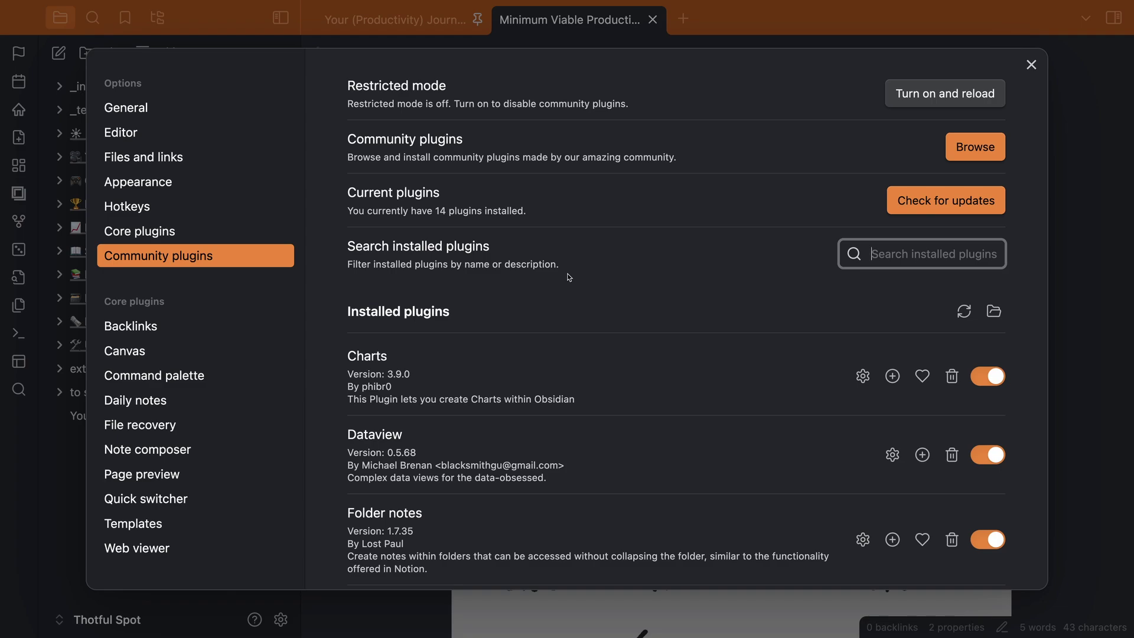
Find Dataview in the installed community plugins and view its details.
{"action": "scroll", "coordinate": [568, 277], "scroll_direction": "down", "scroll_amount": 5}
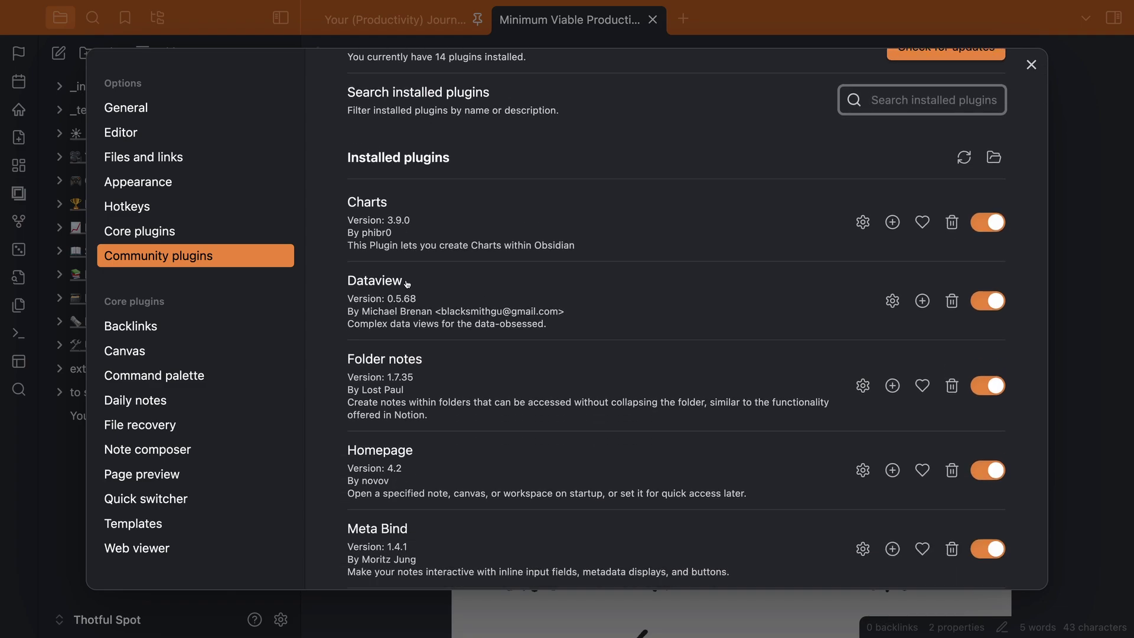
{"action": "left_click", "coordinate": [392, 283]}
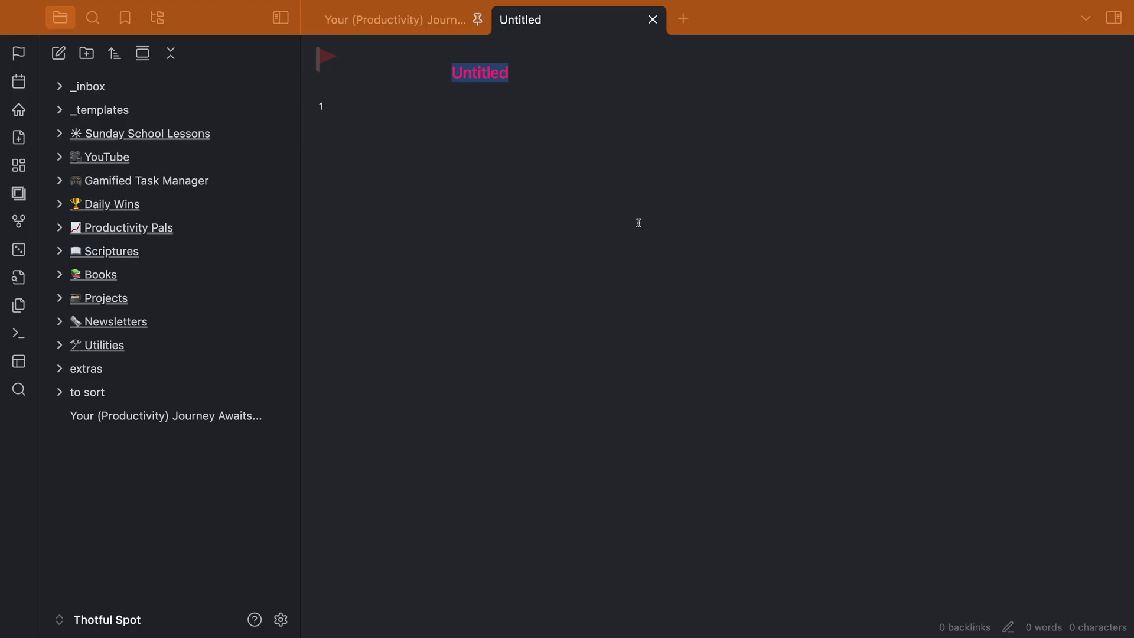
Title the note Sketchnote Gallery and give it a cssclasses property of cards.
{"action": "type", "text": "Sketch"}
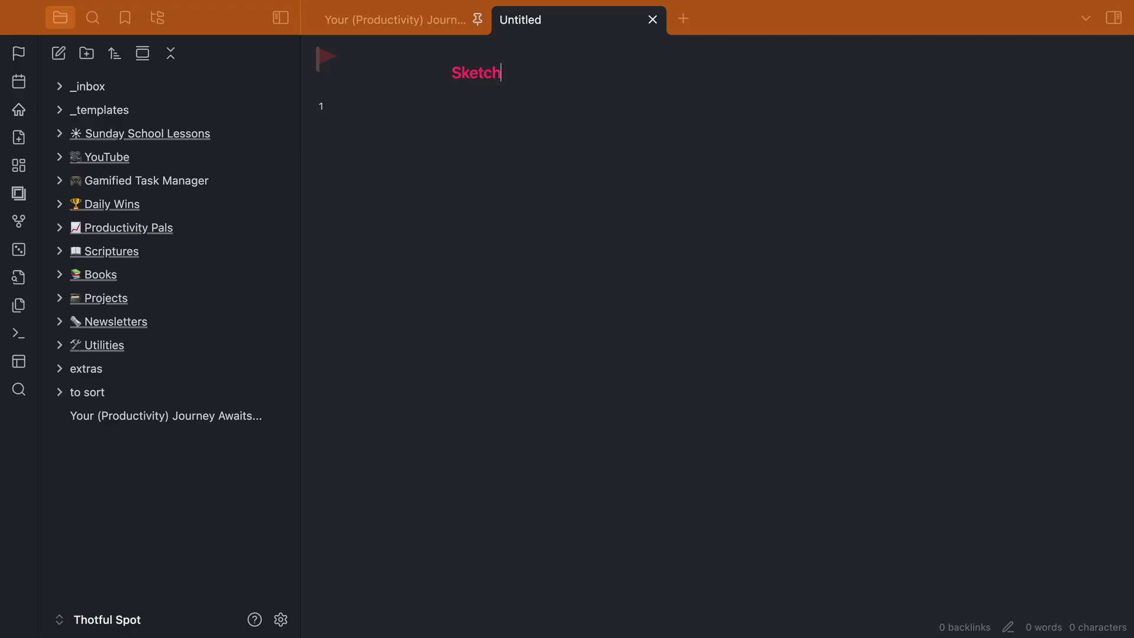
{"action": "type", "text": "note Gallery"}
{"action": "key", "text": "ctrl+semicolon"}
{"action": "type", "text": "csscla"}
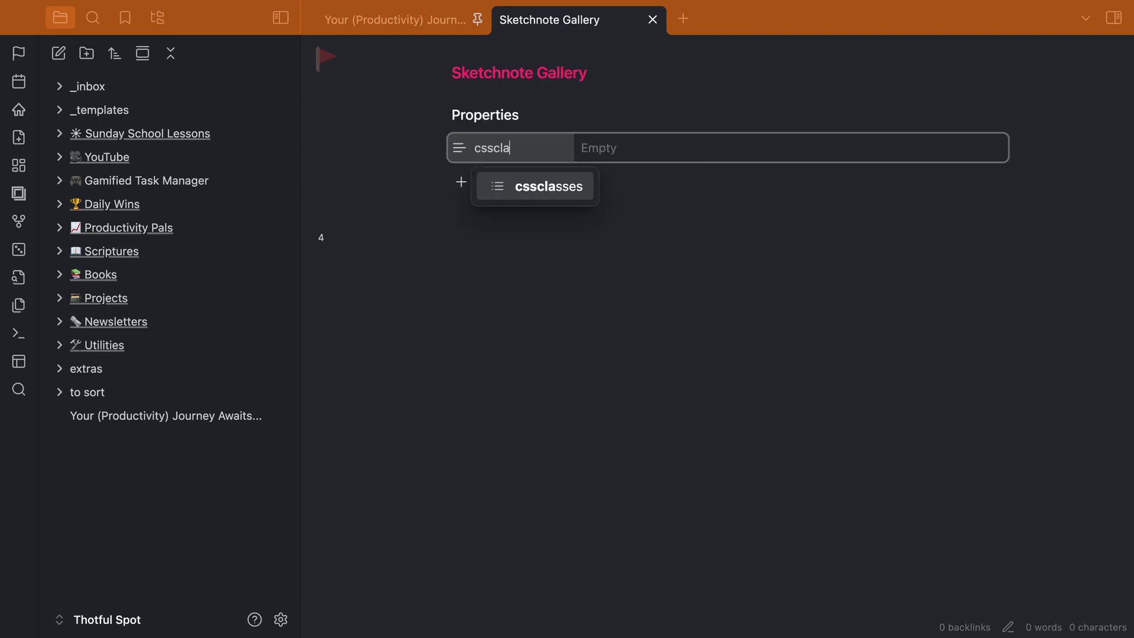
{"action": "key", "text": "Return"}
{"action": "type", "text": "cards"}
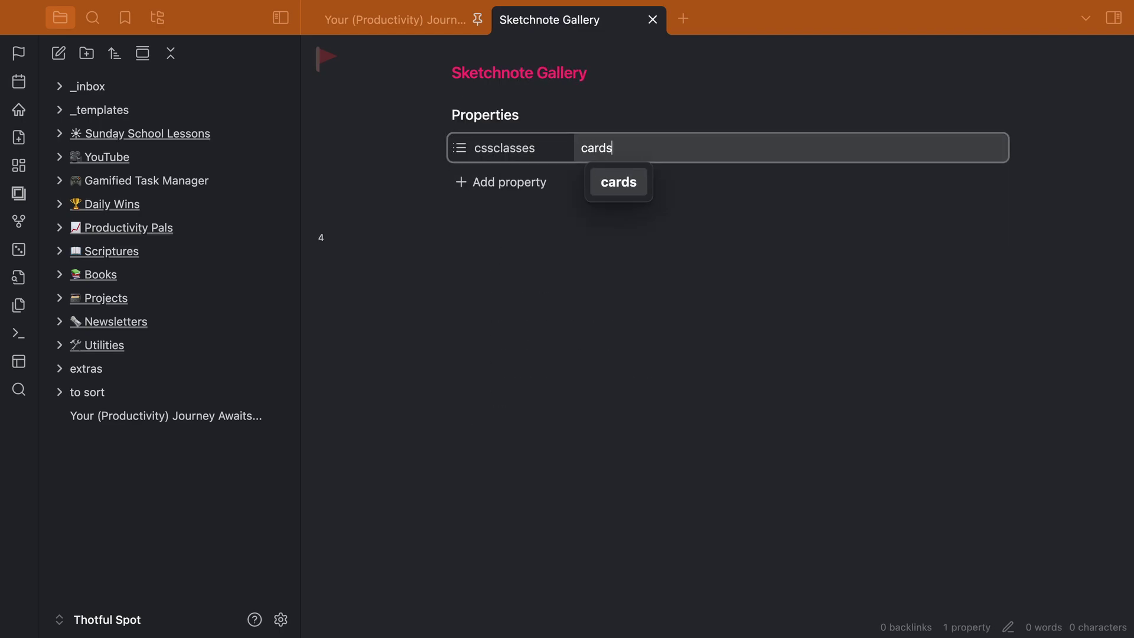
{"action": "key", "text": "Return"}
Start a dataview block: TABLE embed(link(image)) FROM #sketchnote.
{"action": "left_click", "coordinate": [562, 288]}
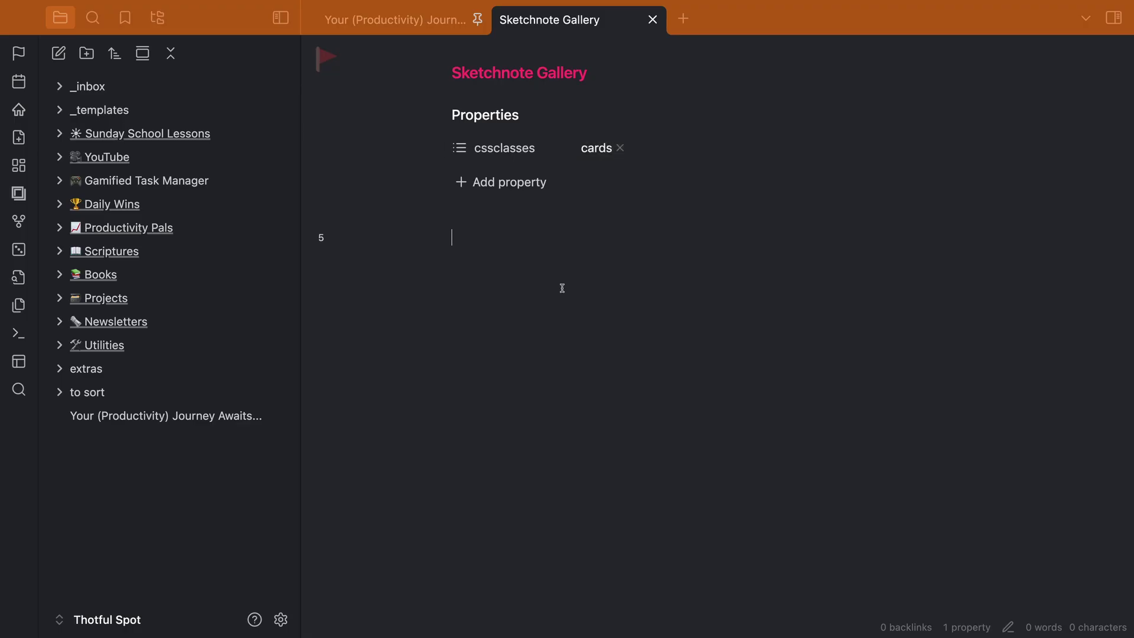
{"action": "type", "text": "```dataview"}
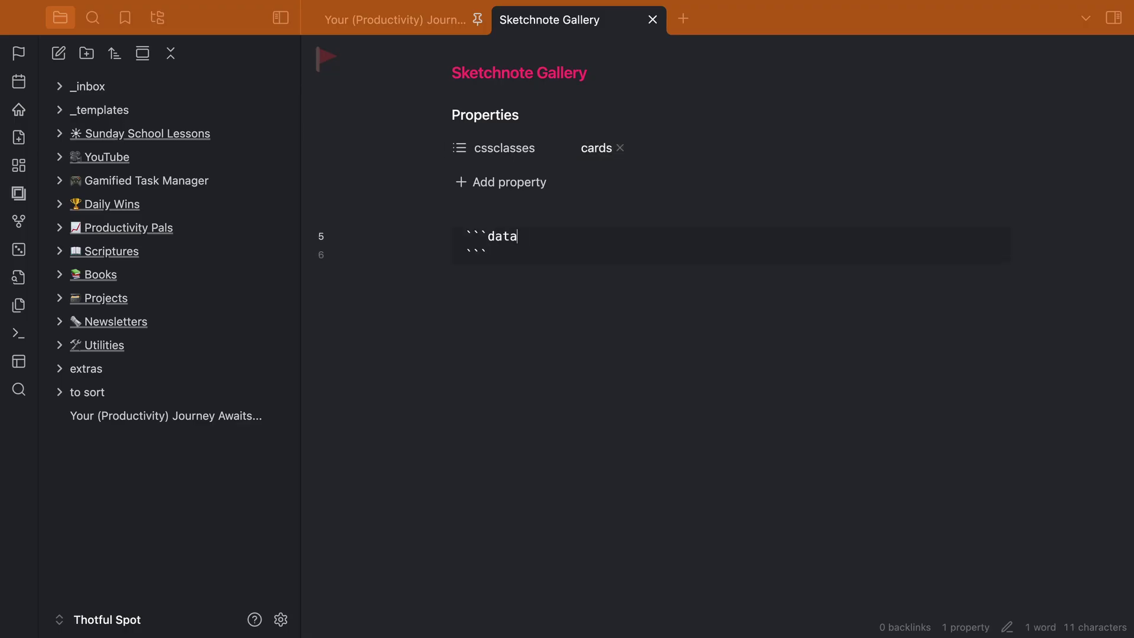
{"action": "key", "text": "Return"}
{"action": "type", "text": "TABLE e"}
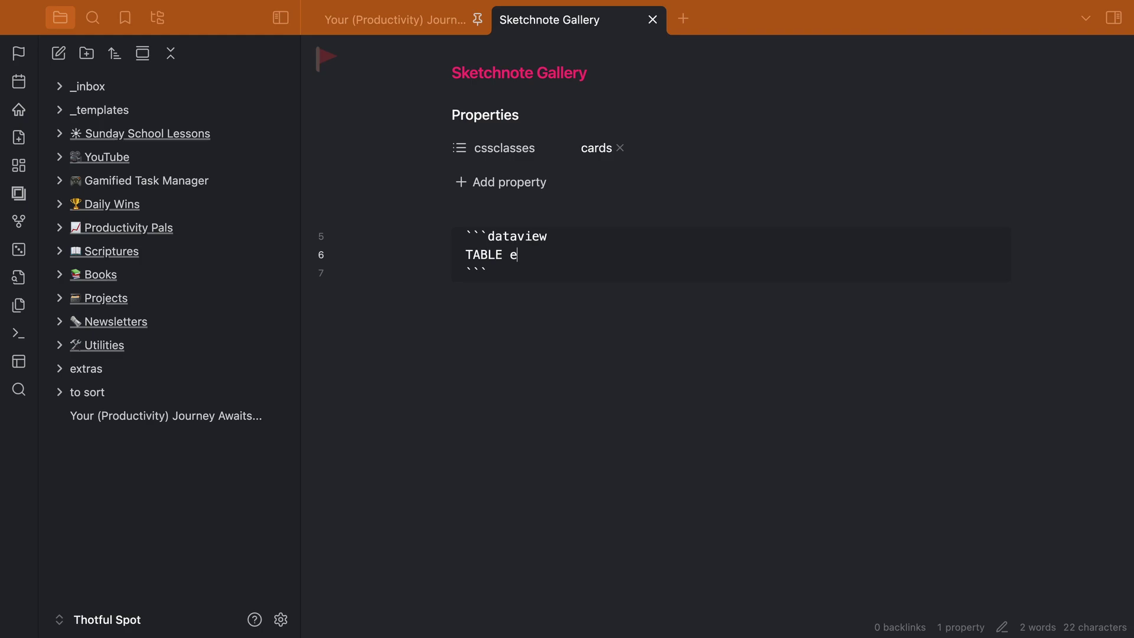
{"action": "type", "text": "mbed(link(image"}
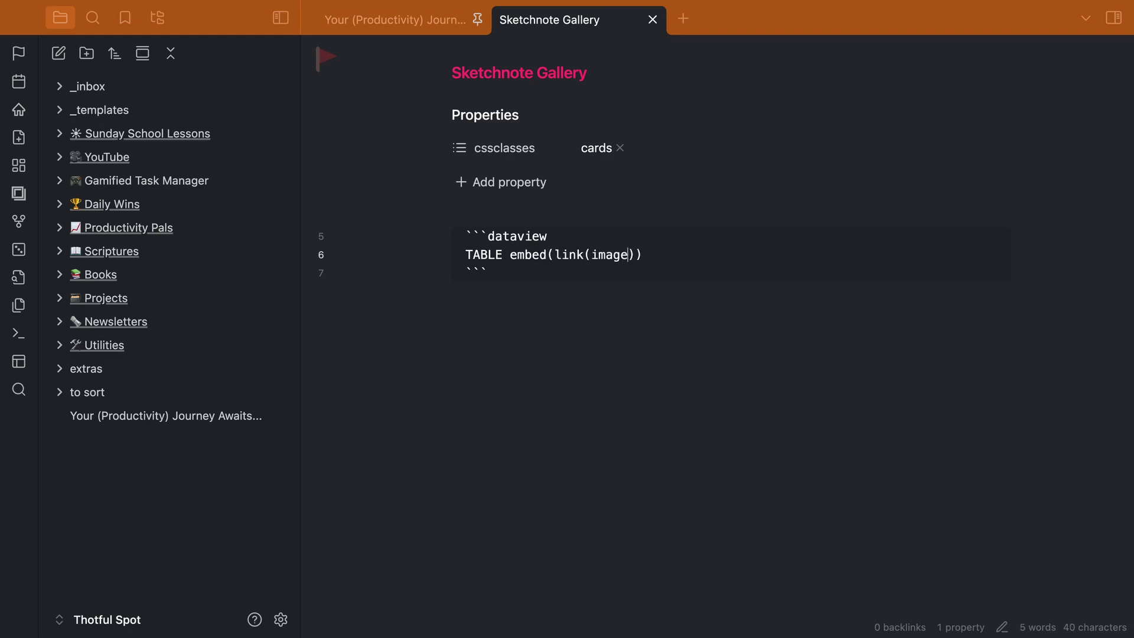
{"action": "key", "text": "End"}
{"action": "key", "text": "Return"}
{"action": "type", "text": "FROM #sket"}
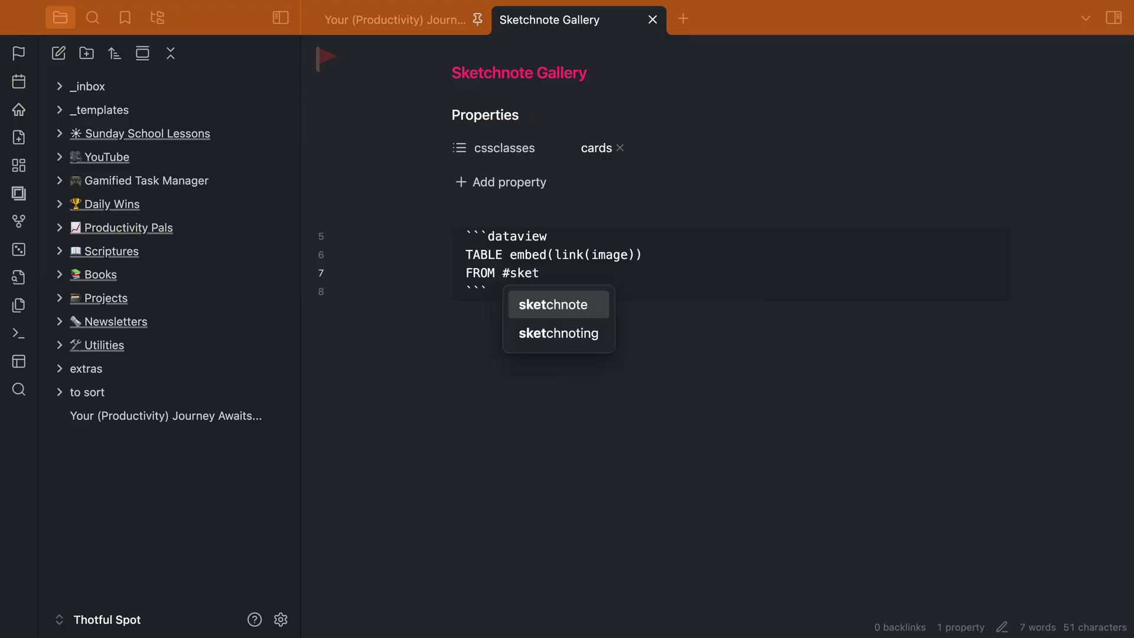
{"action": "key", "text": "Return"}
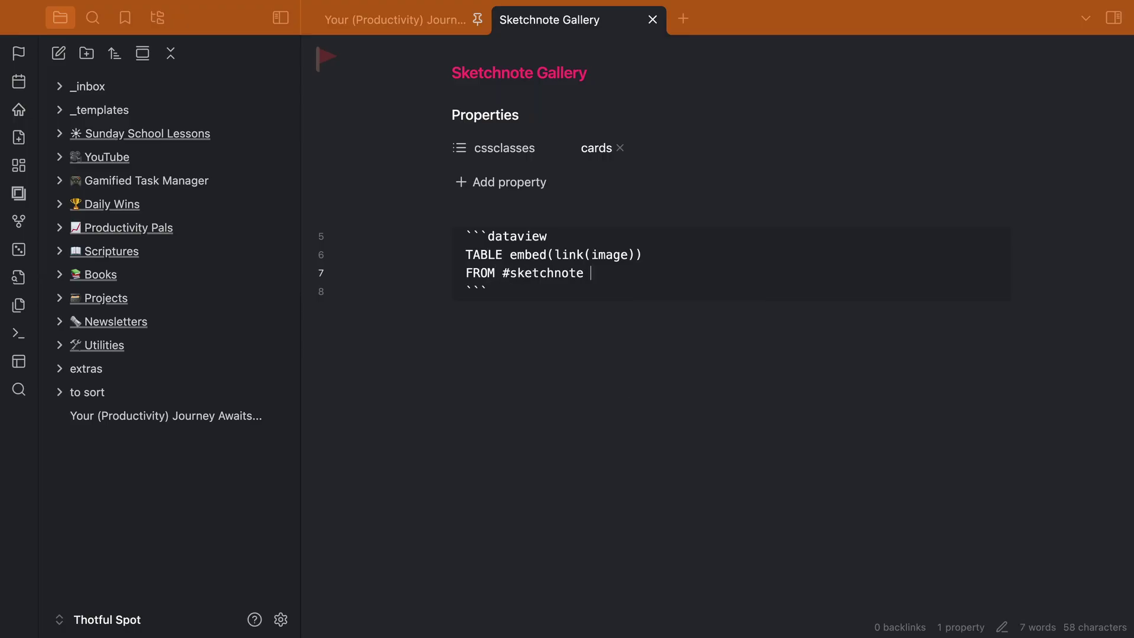
Add a 'tags as Tags' column and render the query as a card gallery.
{"action": "type", "text": "tags as Tags"}
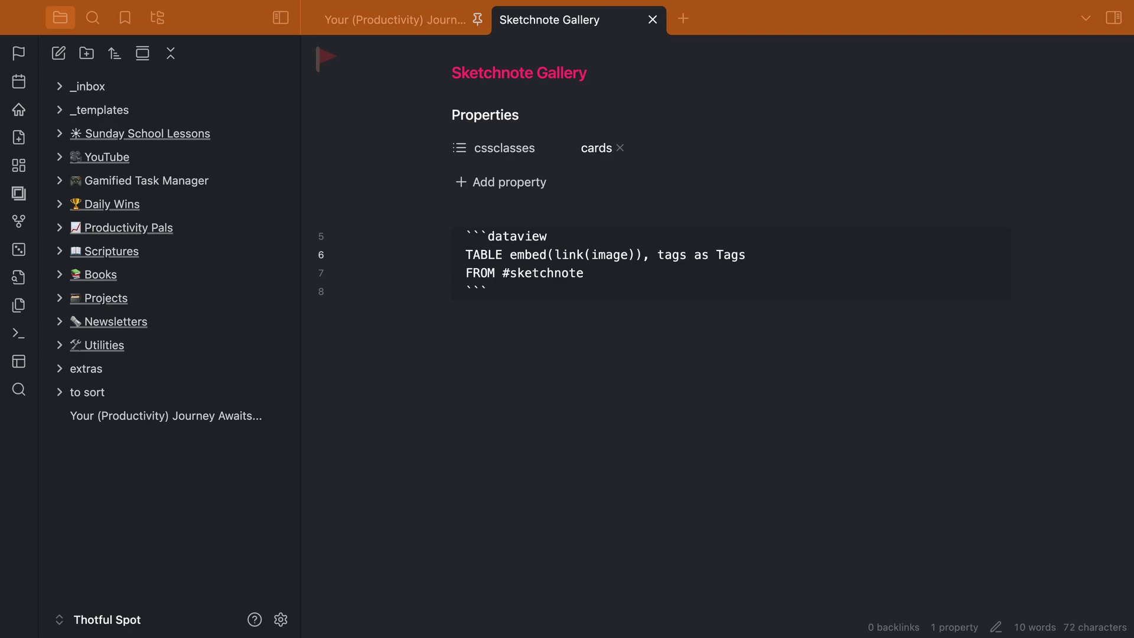
{"action": "left_click", "coordinate": [513, 305]}
{"action": "key", "text": "Return"}
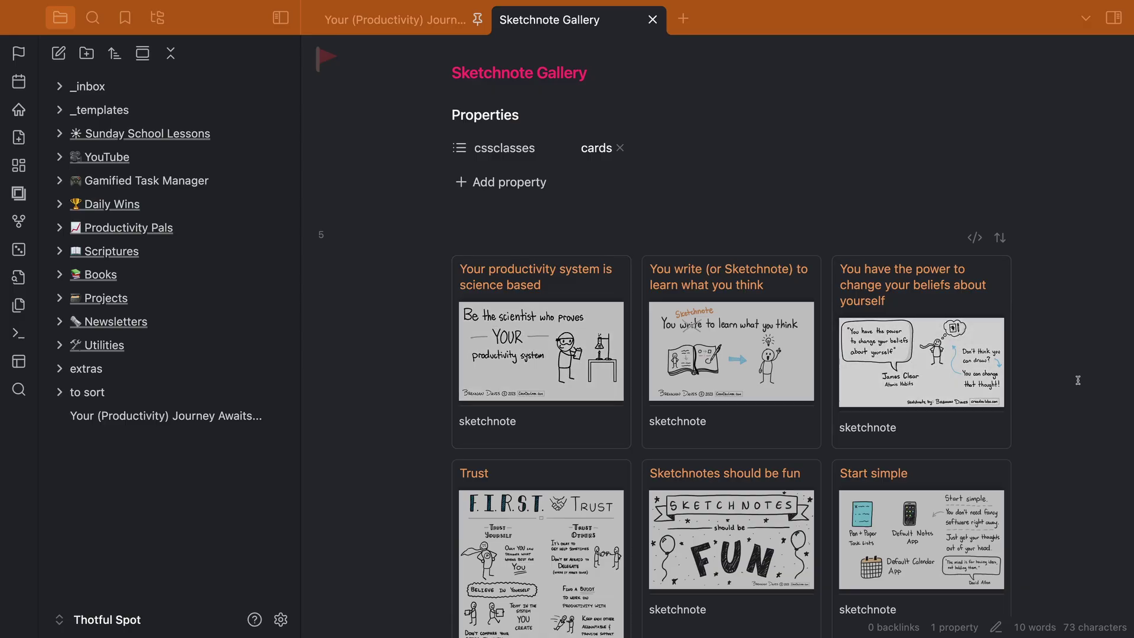
{"action": "scroll", "coordinate": [1036, 378], "scroll_direction": "down", "scroll_amount": 5}
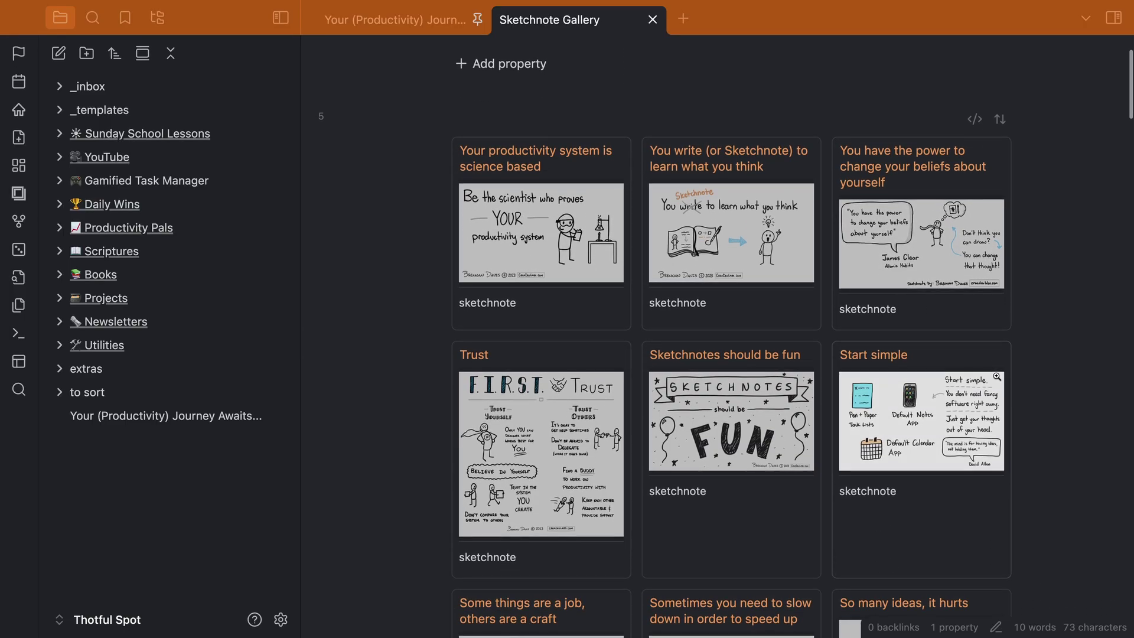
{"action": "scroll", "coordinate": [996, 376], "scroll_direction": "down", "scroll_amount": 3}
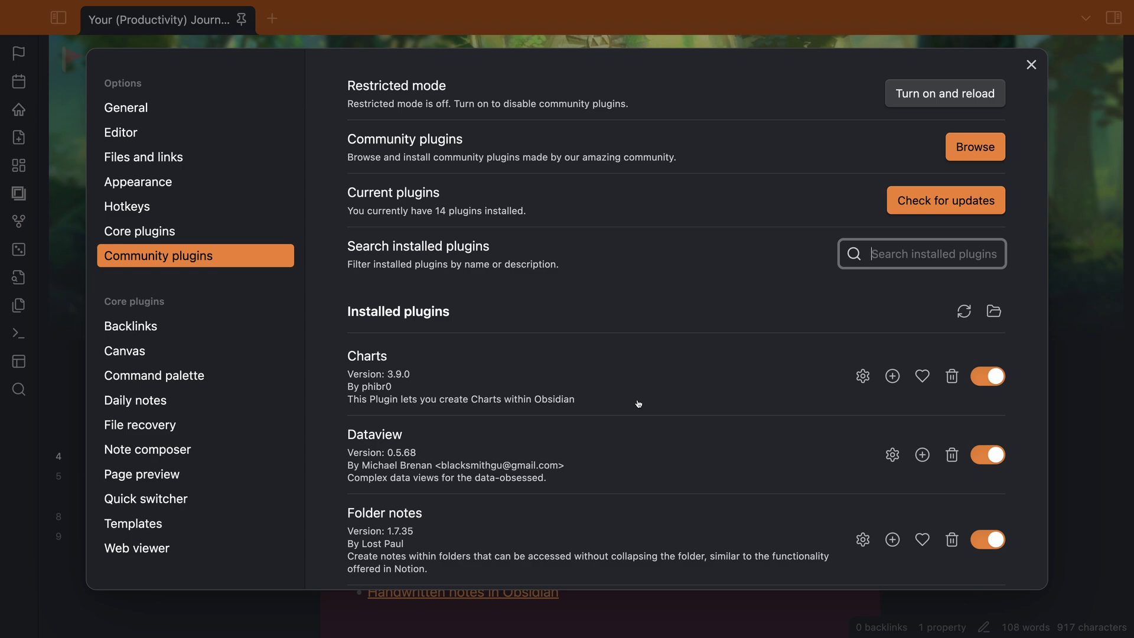
Look up the Projects plugin's details in the plugin browser, then close it.
{"action": "type", "text": "Projects"}
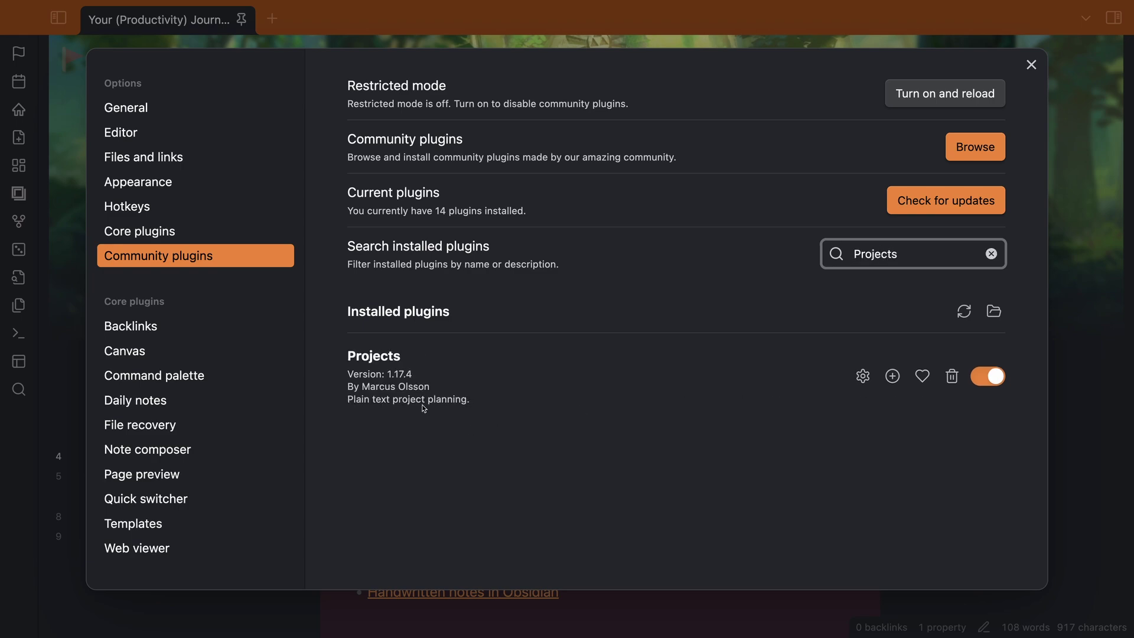
{"action": "left_click", "coordinate": [377, 356]}
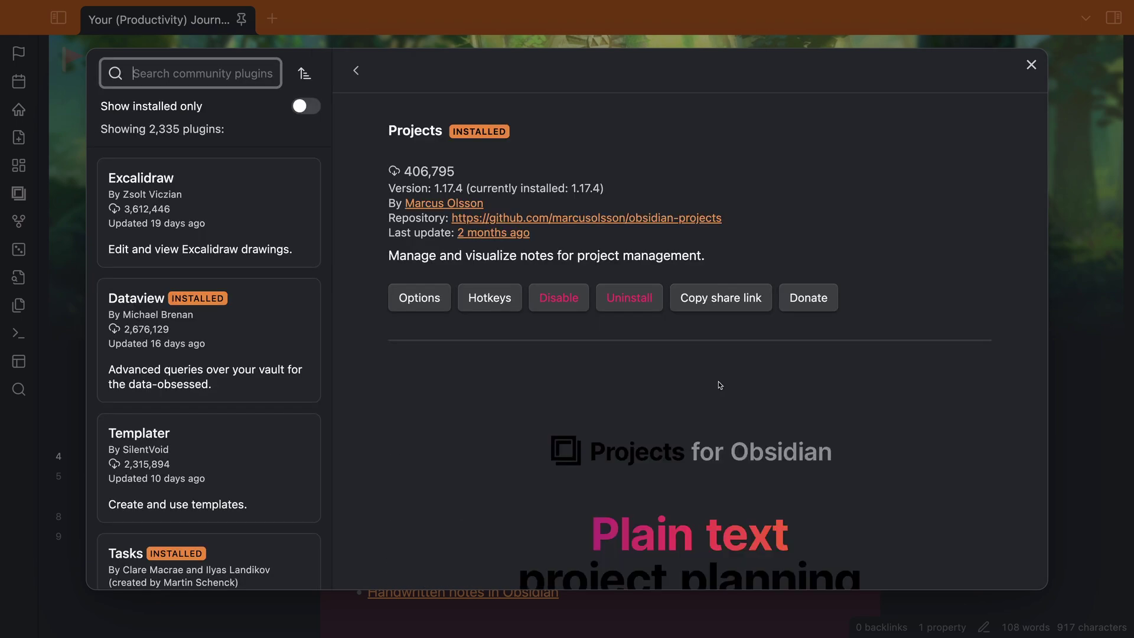
{"action": "scroll", "coordinate": [720, 385], "scroll_direction": "down", "scroll_amount": 5}
{"action": "left_click", "coordinate": [9, 197]}
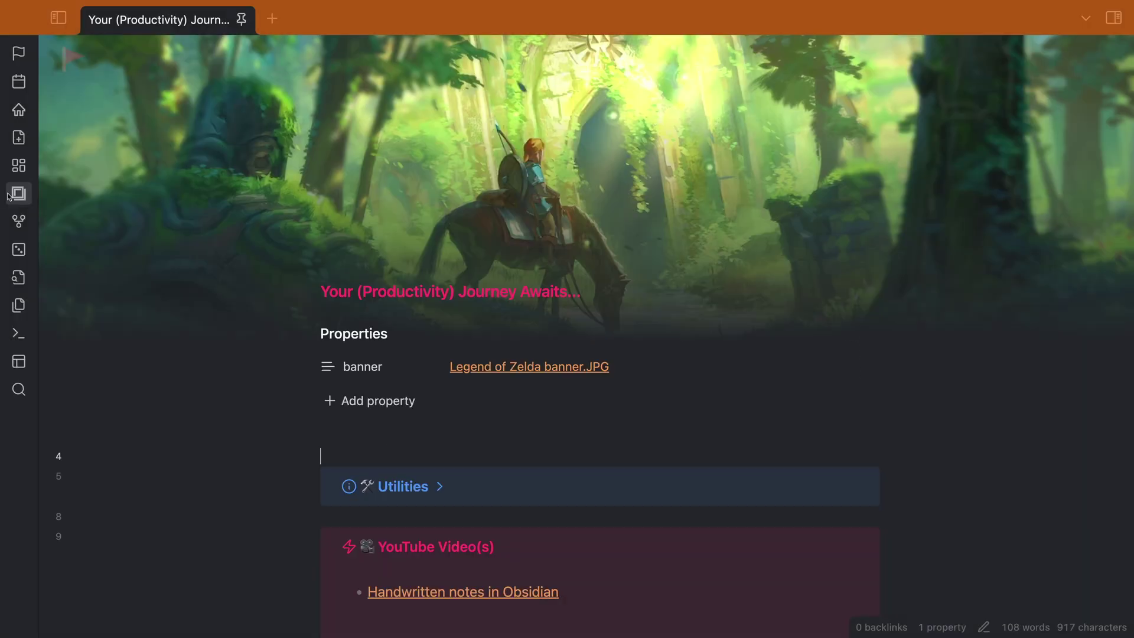
Start a new project with Tag as its data source and begin entering the tag.
{"action": "left_click", "coordinate": [19, 194]}
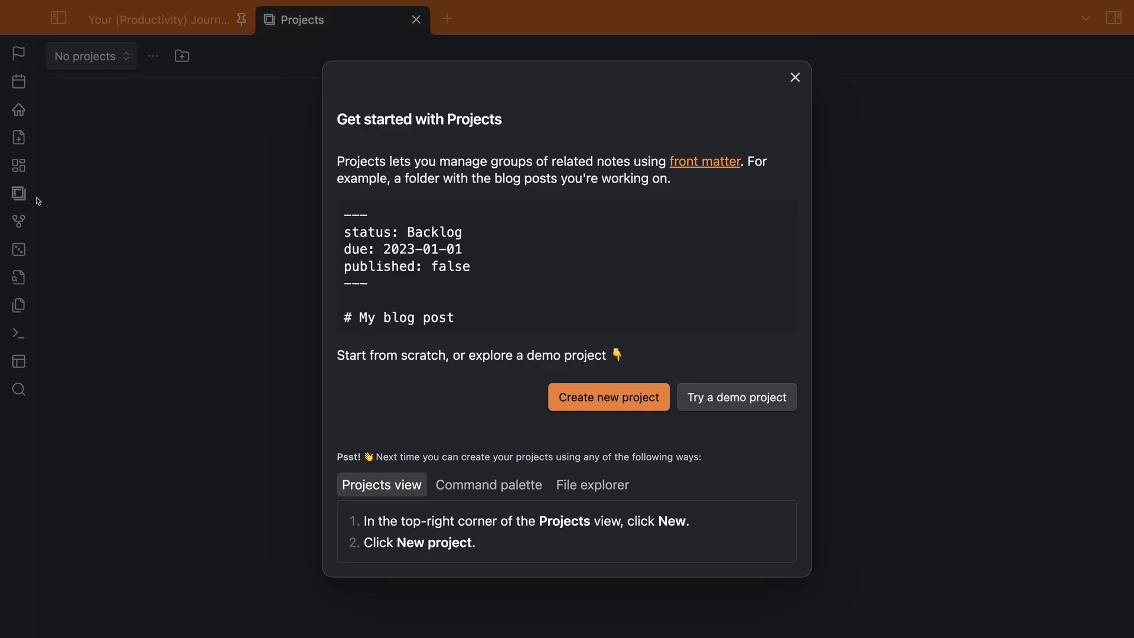
{"action": "left_click", "coordinate": [596, 399]}
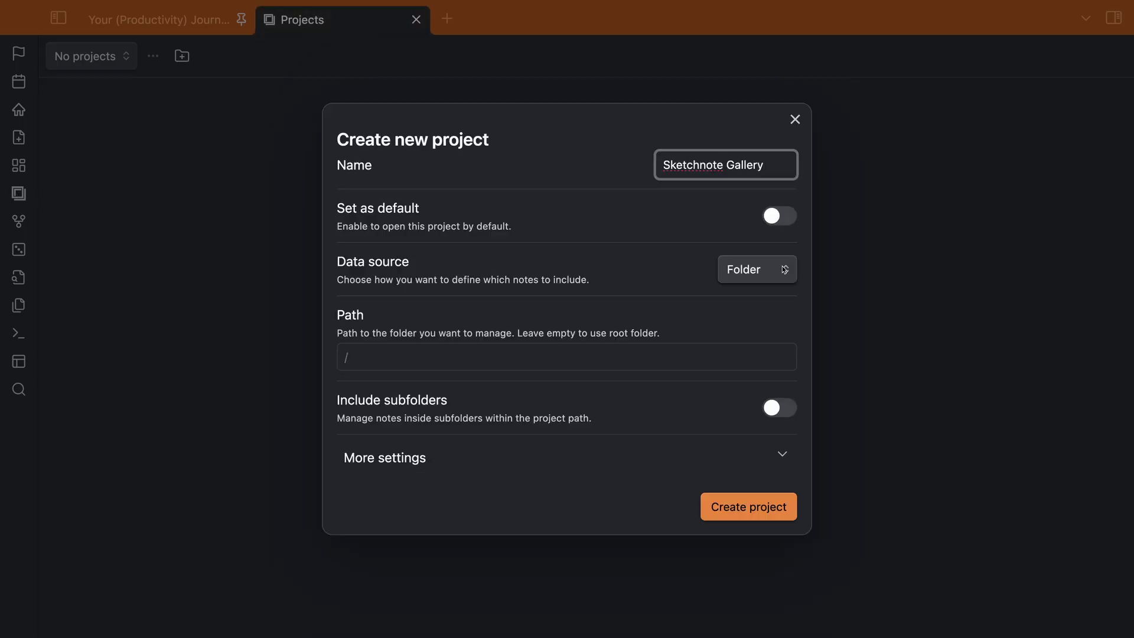
{"action": "left_click", "coordinate": [784, 269]}
{"action": "left_click", "coordinate": [760, 287]}
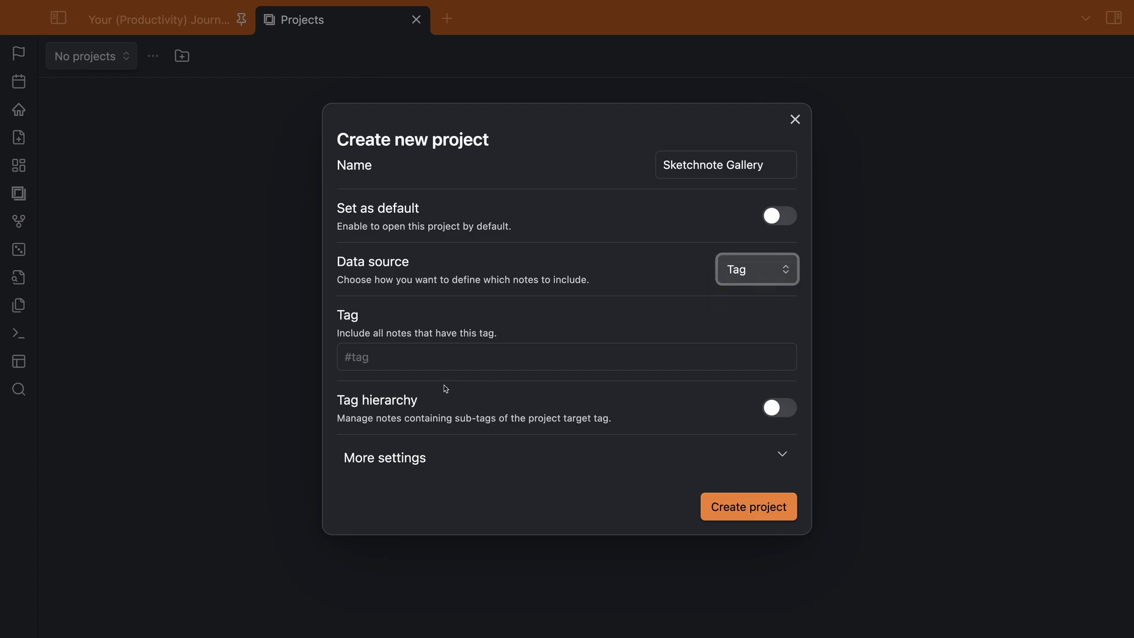
{"action": "left_click", "coordinate": [386, 355]}
Create the project from the #sketchnote tag and add a Gallery view with image covers.
{"action": "type", "text": "#sketchnote"}
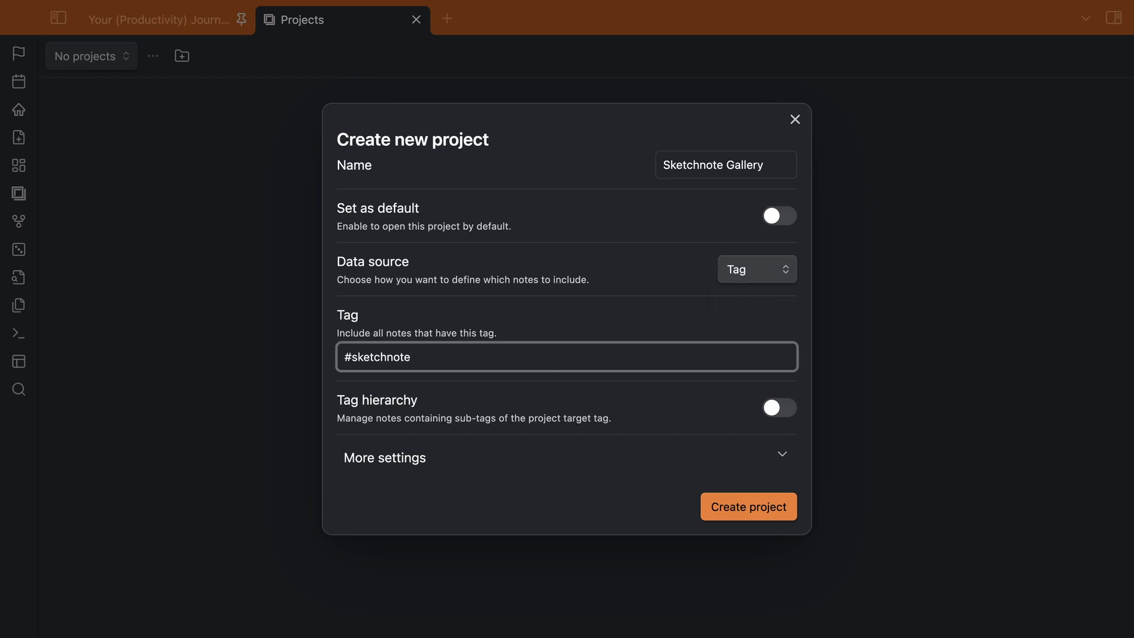
{"action": "key", "text": "Return"}
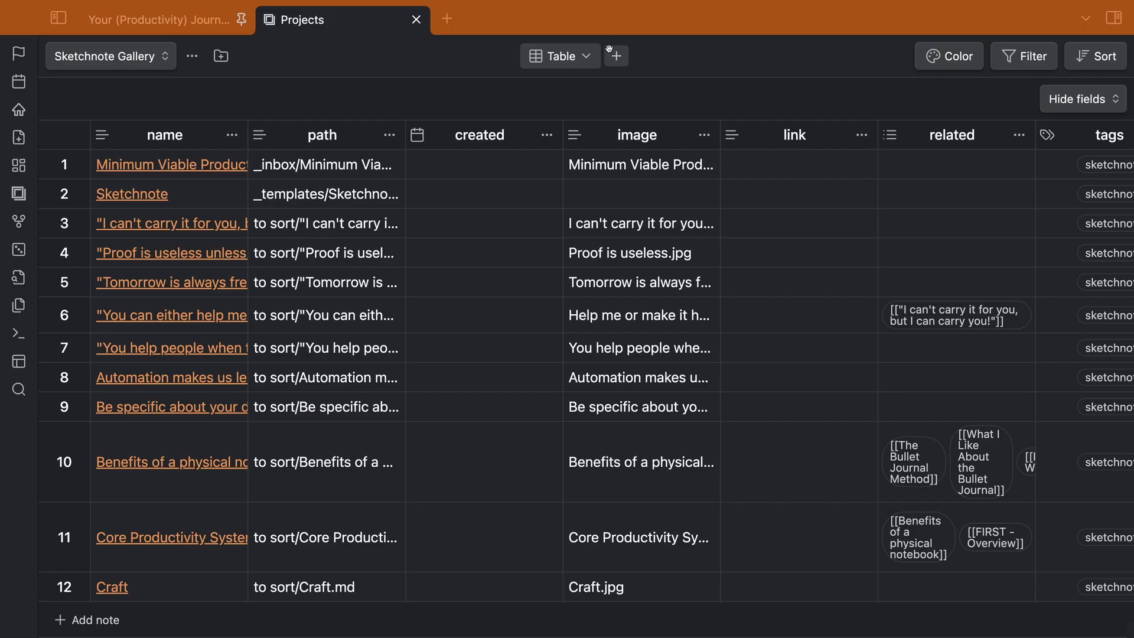
{"action": "left_click", "coordinate": [615, 56]}
{"action": "left_click", "coordinate": [757, 264]}
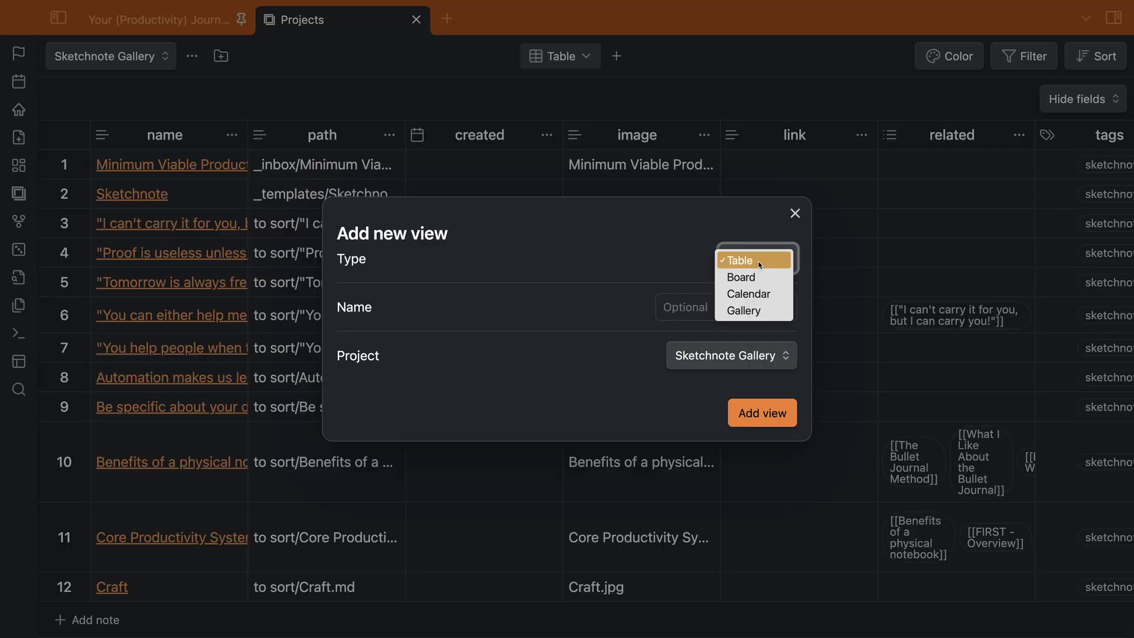
{"action": "left_click", "coordinate": [759, 310]}
{"action": "key", "text": "Return"}
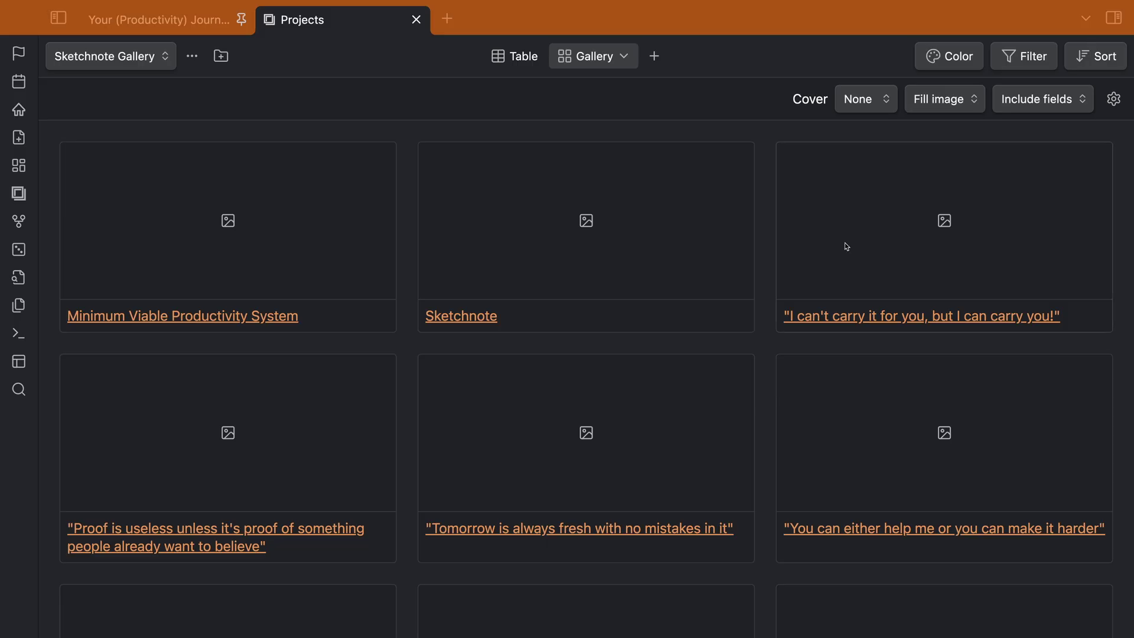
{"action": "left_click", "coordinate": [874, 100]}
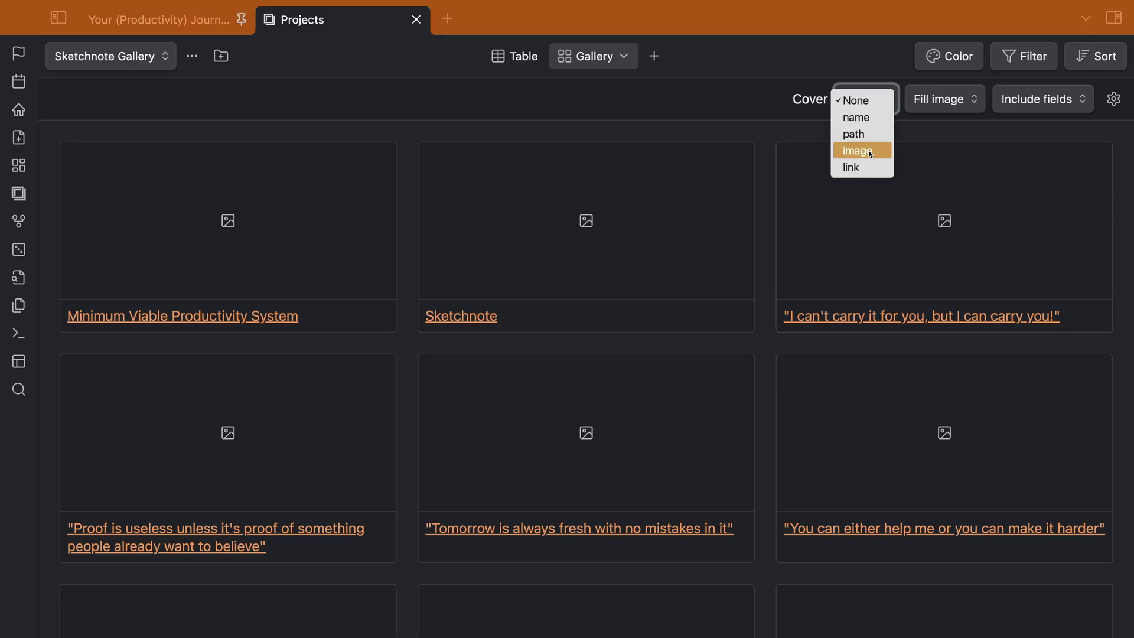
{"action": "left_click", "coordinate": [869, 151]}
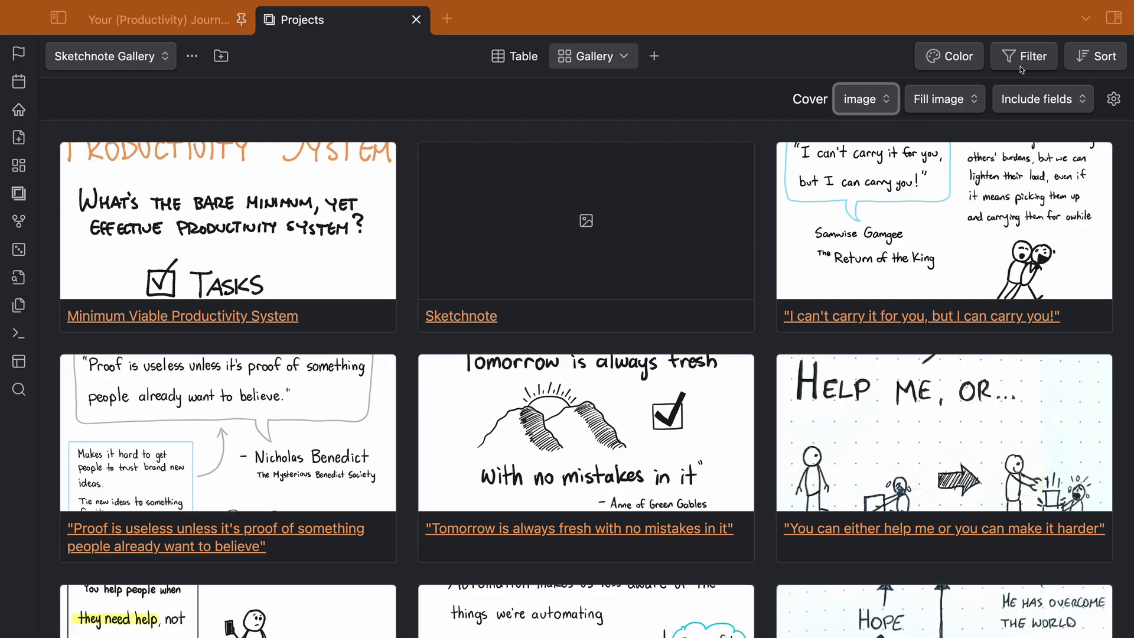
{"action": "scroll", "coordinate": [750, 462], "scroll_direction": "down", "scroll_amount": 5}
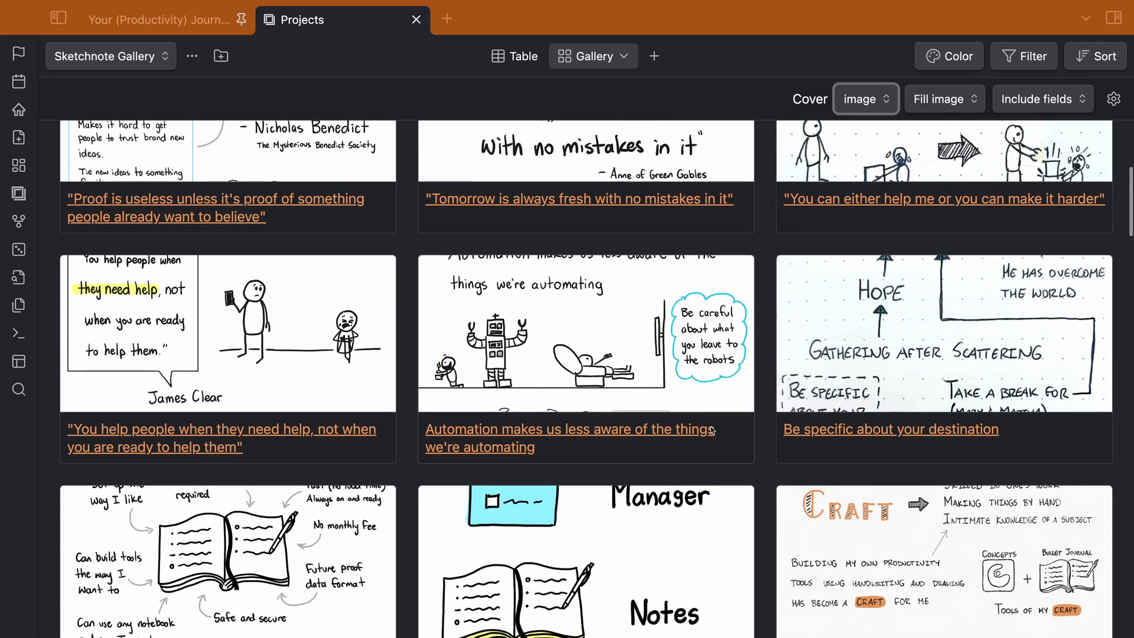
{"action": "scroll", "coordinate": [712, 430], "scroll_direction": "down", "scroll_amount": 4}
Open the 'Don't think outside the box' note from its gallery card and read through it.
{"action": "left_click", "coordinate": [785, 413]}
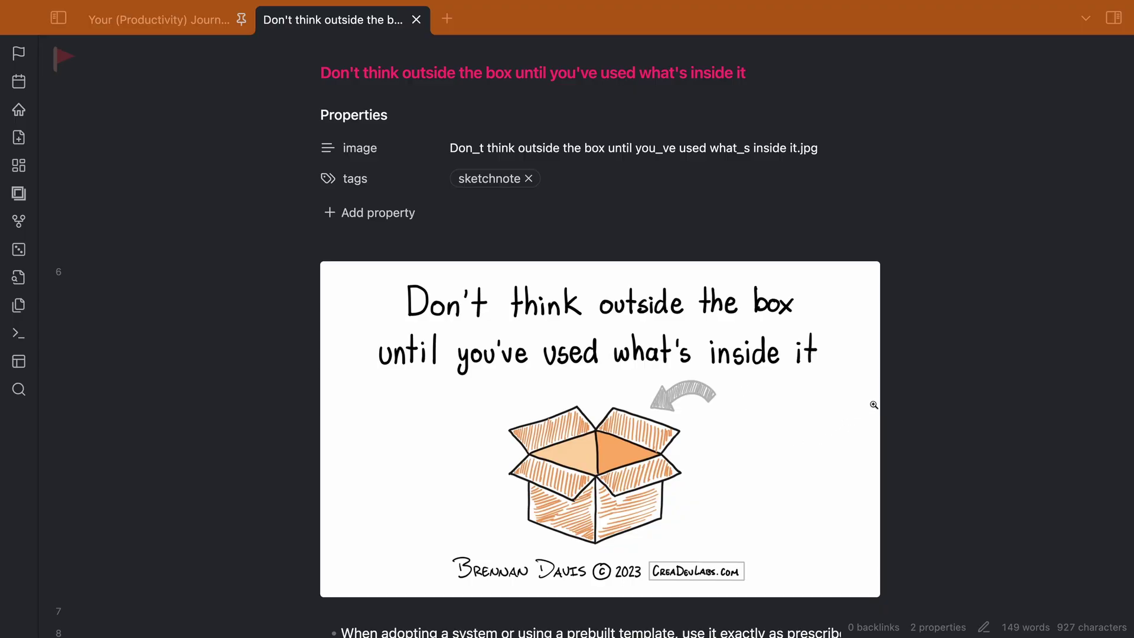
{"action": "left_click", "coordinate": [951, 440]}
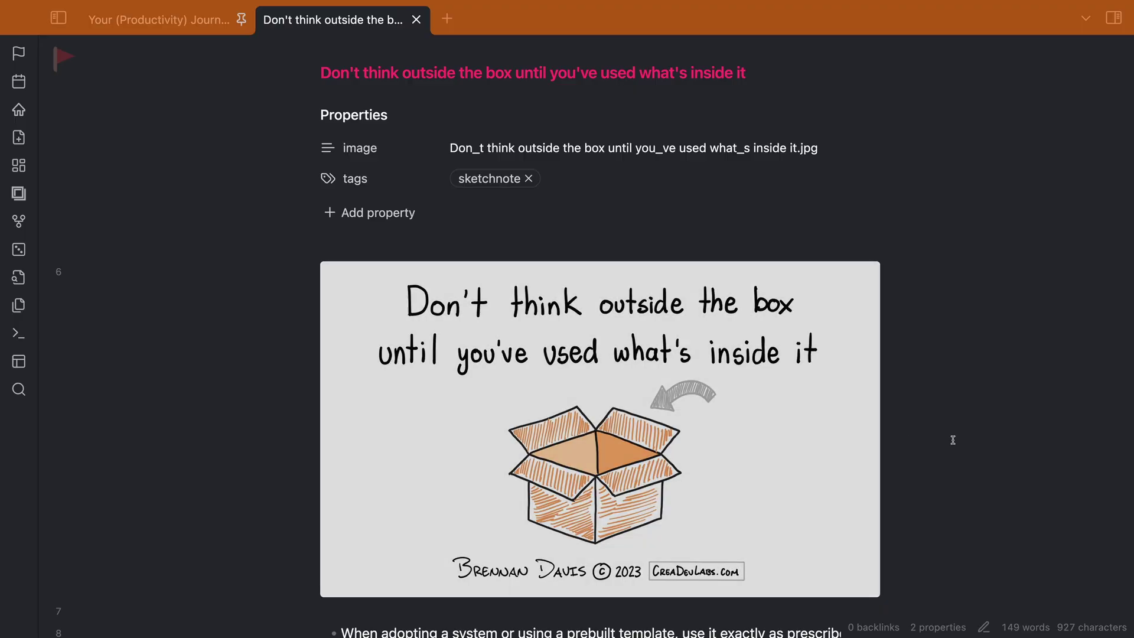
{"action": "scroll", "coordinate": [946, 390], "scroll_direction": "down", "scroll_amount": 3}
{"action": "scroll", "coordinate": [945, 392], "scroll_direction": "down", "scroll_amount": 5}
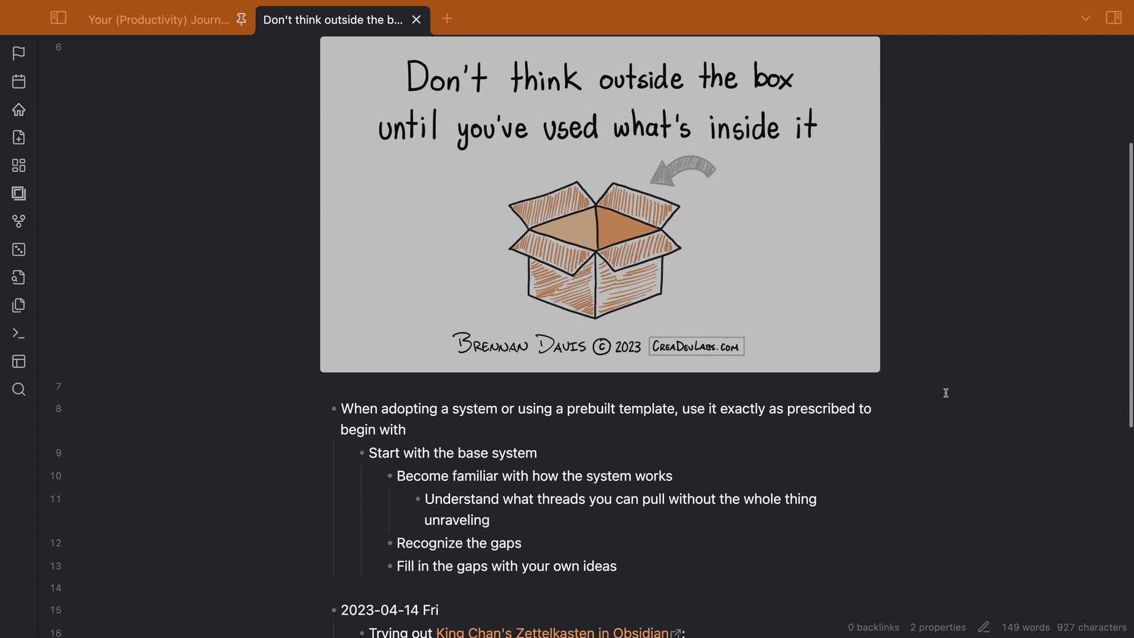
{"action": "scroll", "coordinate": [946, 392], "scroll_direction": "down", "scroll_amount": 2}
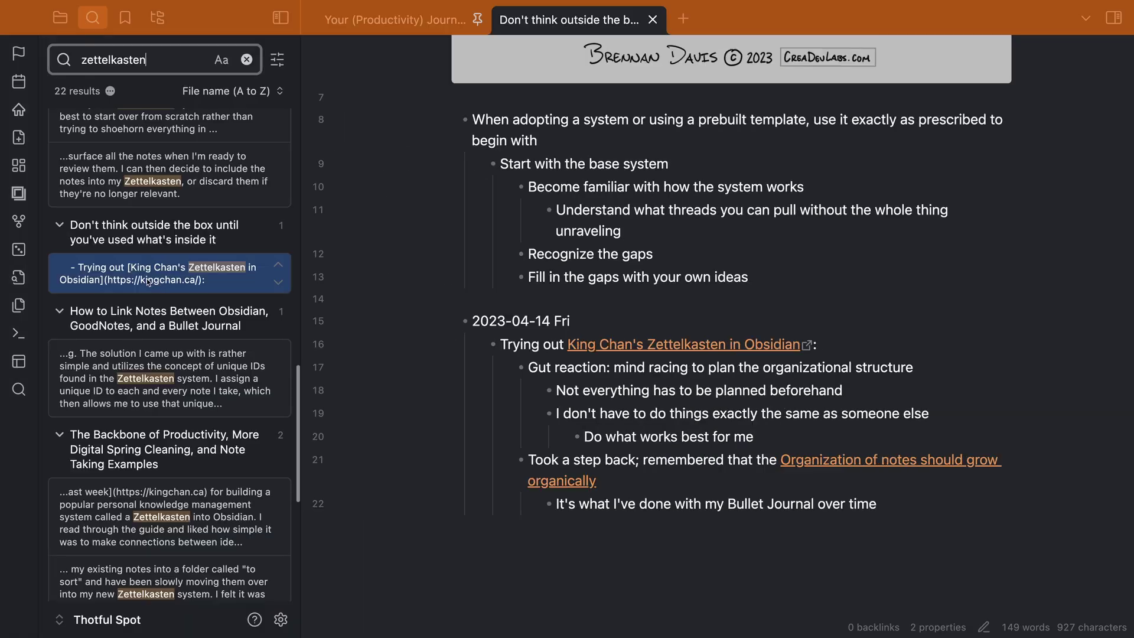
Search the vault for 'zettelkasten' and scroll through the results.
{"action": "key", "text": "super+shift+f"}
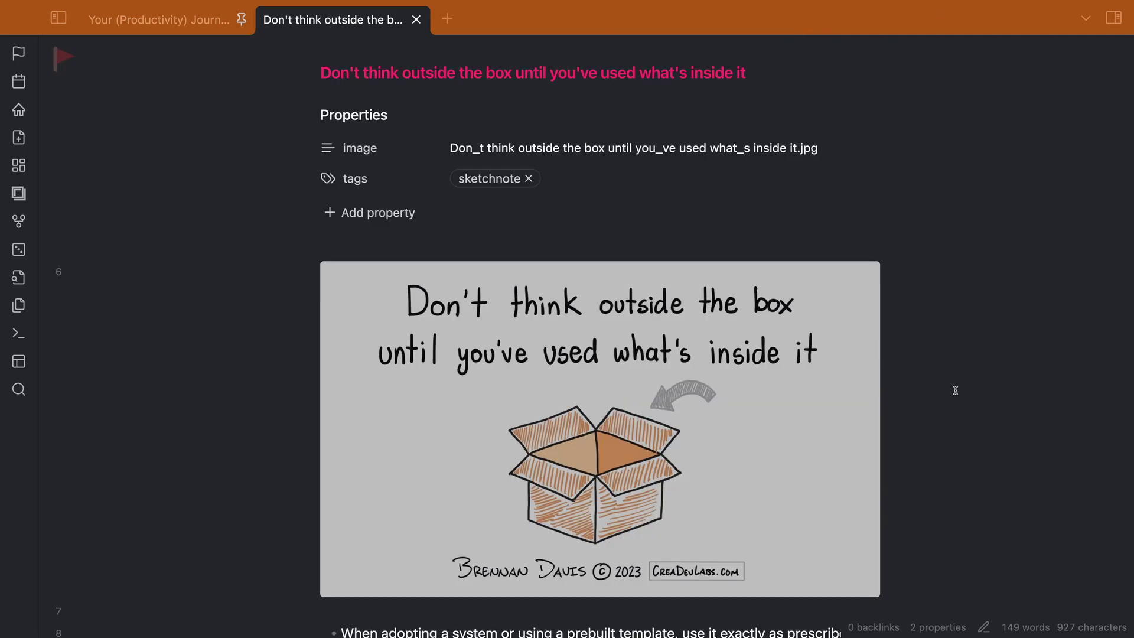
{"action": "scroll", "coordinate": [945, 392], "scroll_direction": "down", "scroll_amount": 3}
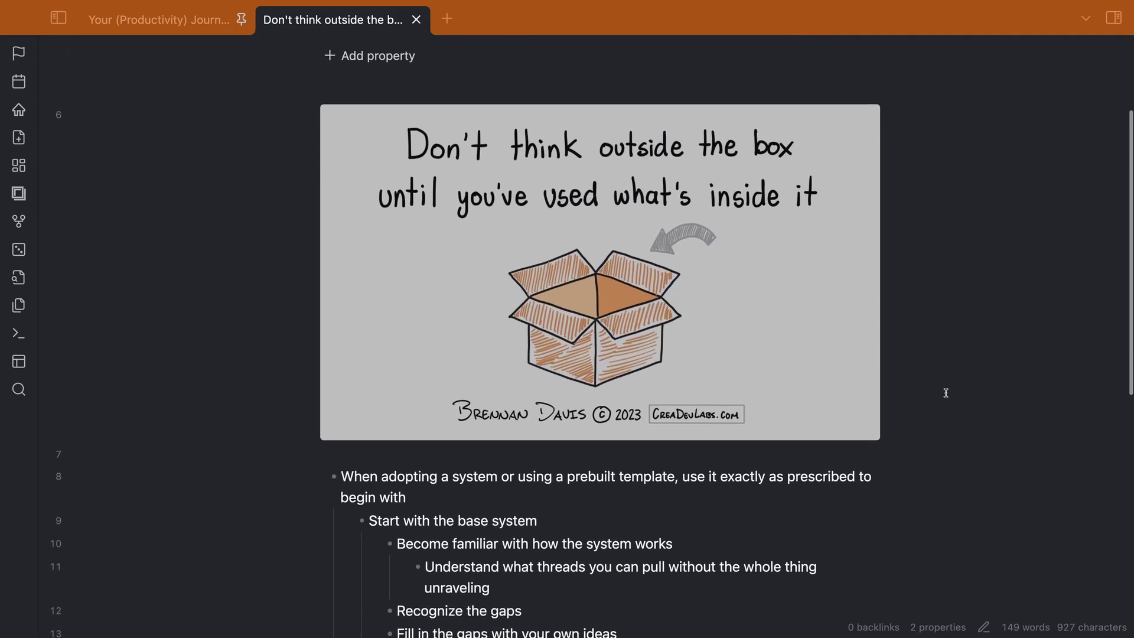
{"action": "scroll", "coordinate": [945, 393], "scroll_direction": "down", "scroll_amount": 5}
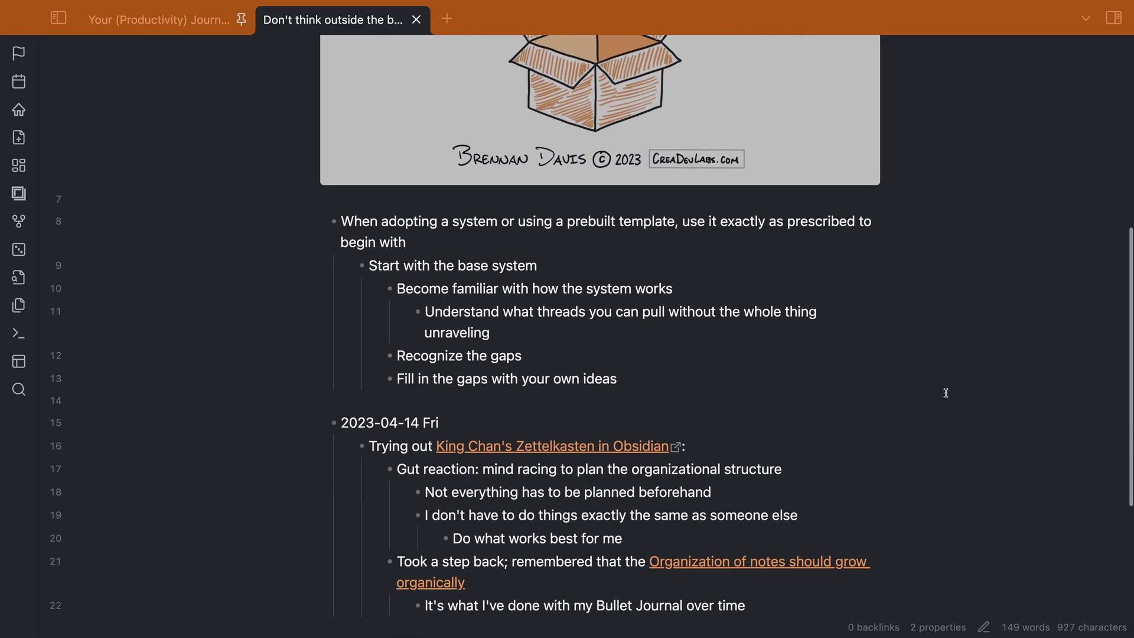
{"action": "scroll", "coordinate": [946, 393], "scroll_direction": "down", "scroll_amount": 2}
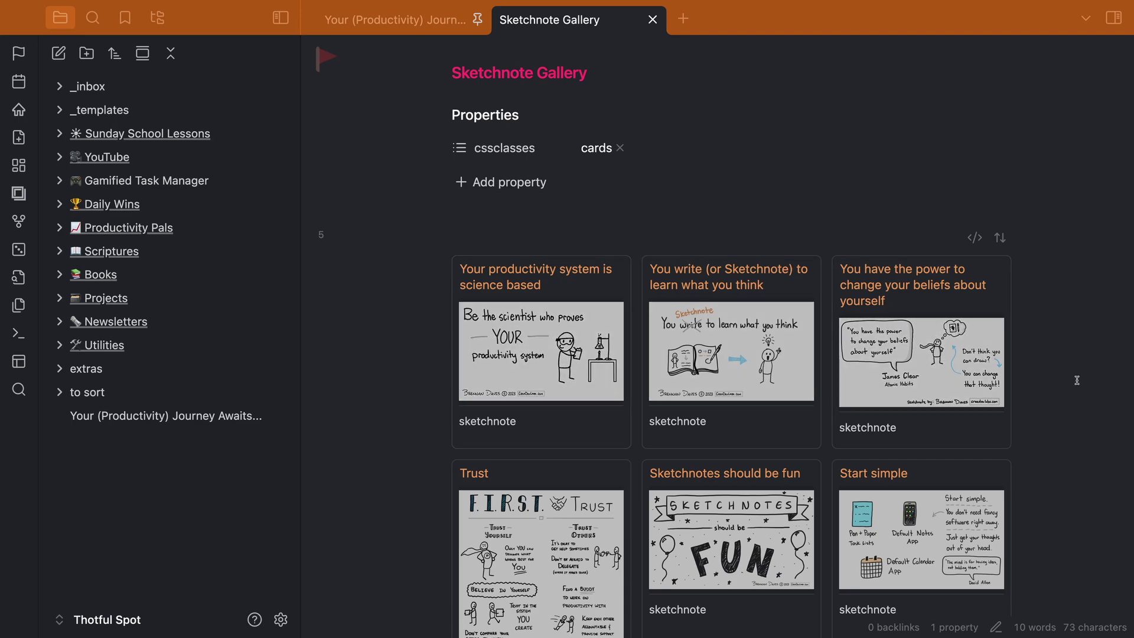
Scroll down through the sketchnote cards, each showing its title, image and tag.
{"action": "scroll", "coordinate": [1036, 378], "scroll_direction": "down", "scroll_amount": 5}
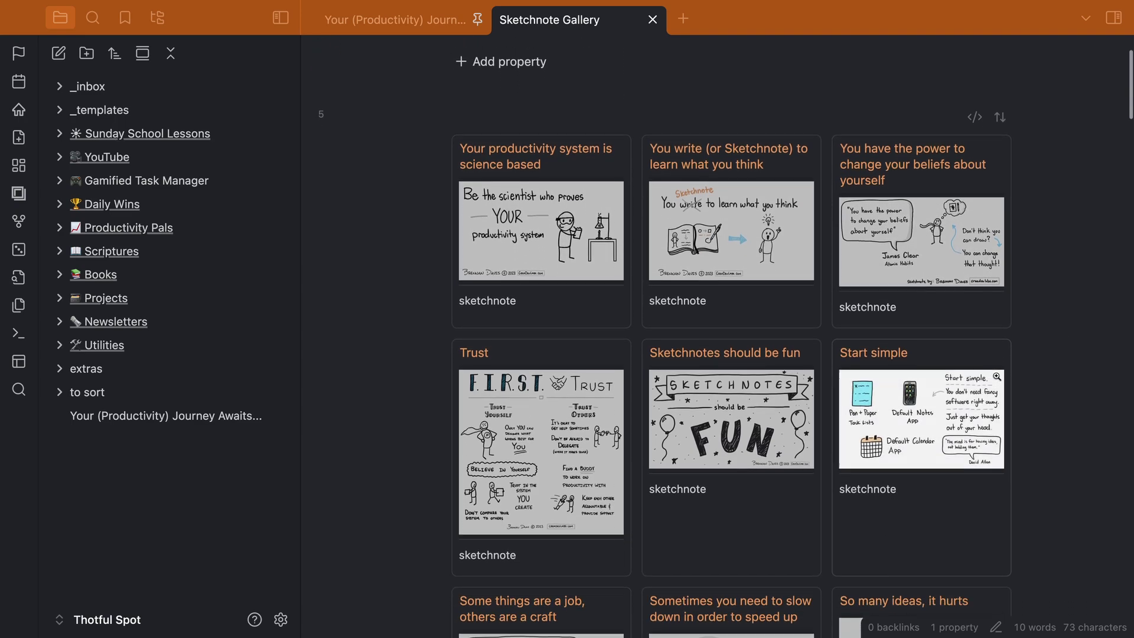
{"action": "scroll", "coordinate": [996, 376], "scroll_direction": "down", "scroll_amount": 6}
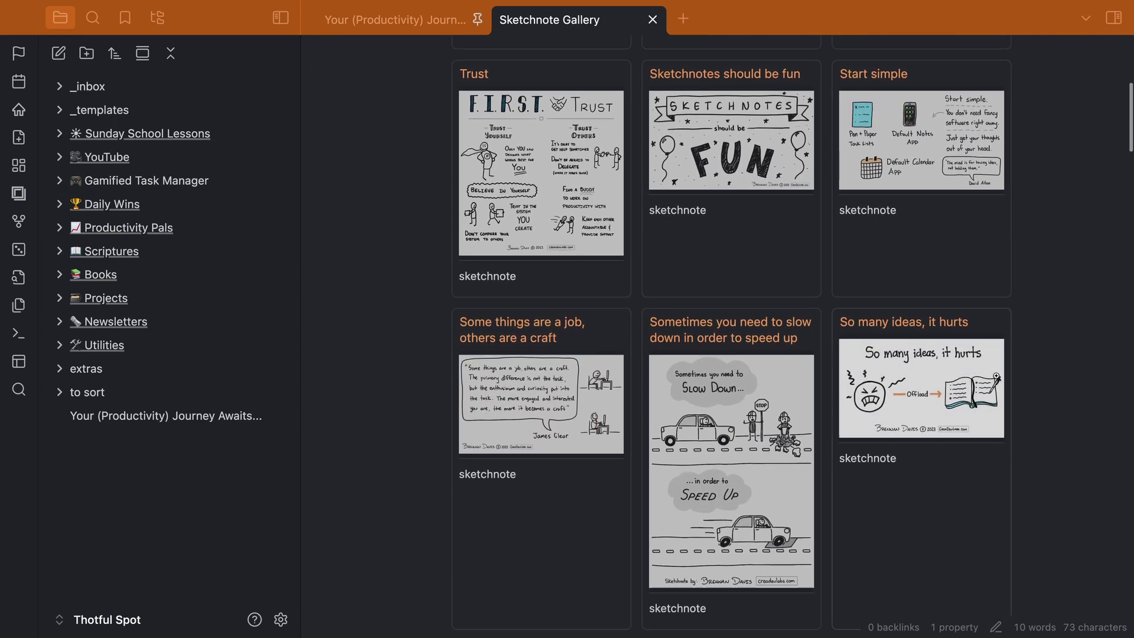
{"action": "scroll", "coordinate": [997, 375], "scroll_direction": "down", "scroll_amount": 8}
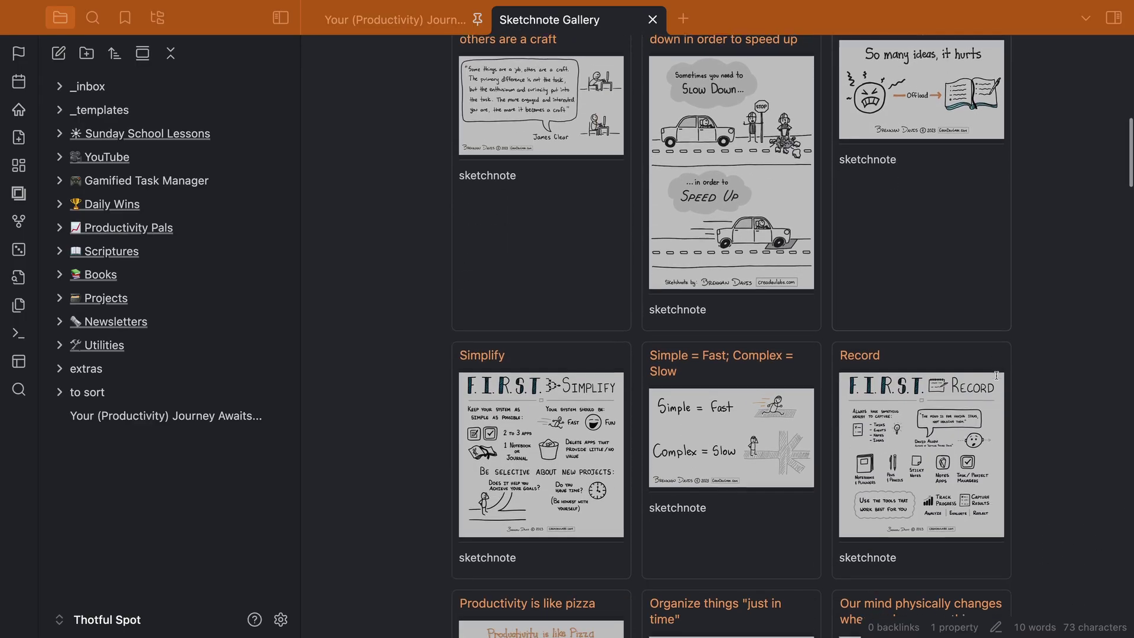
{"action": "scroll", "coordinate": [996, 376], "scroll_direction": "down", "scroll_amount": 6}
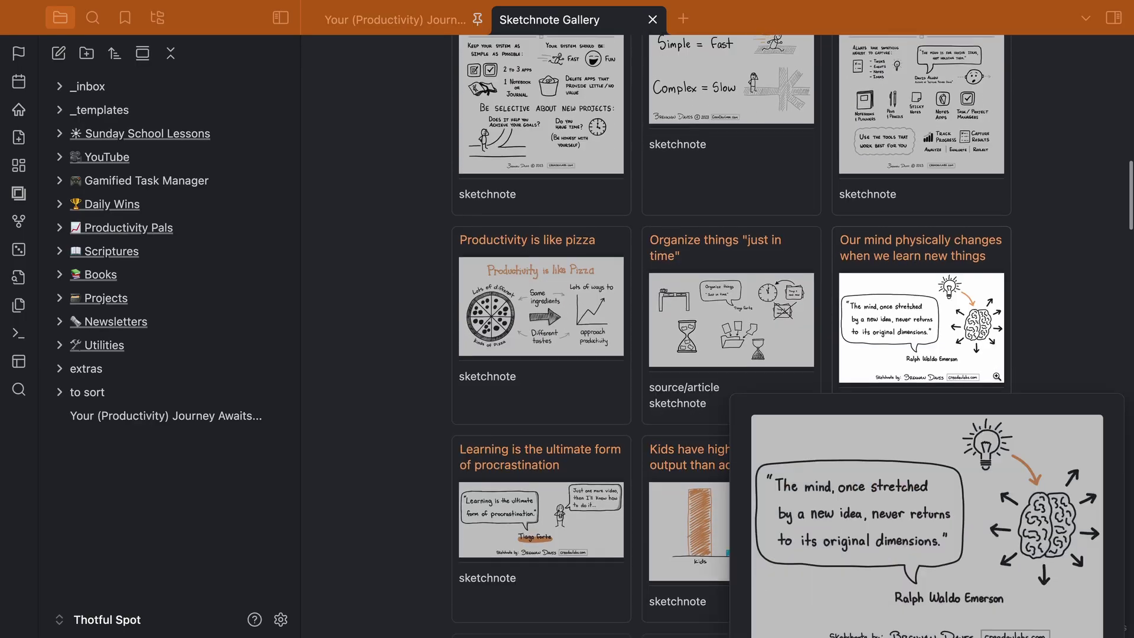
{"action": "scroll", "coordinate": [997, 375], "scroll_direction": "down", "scroll_amount": 1}
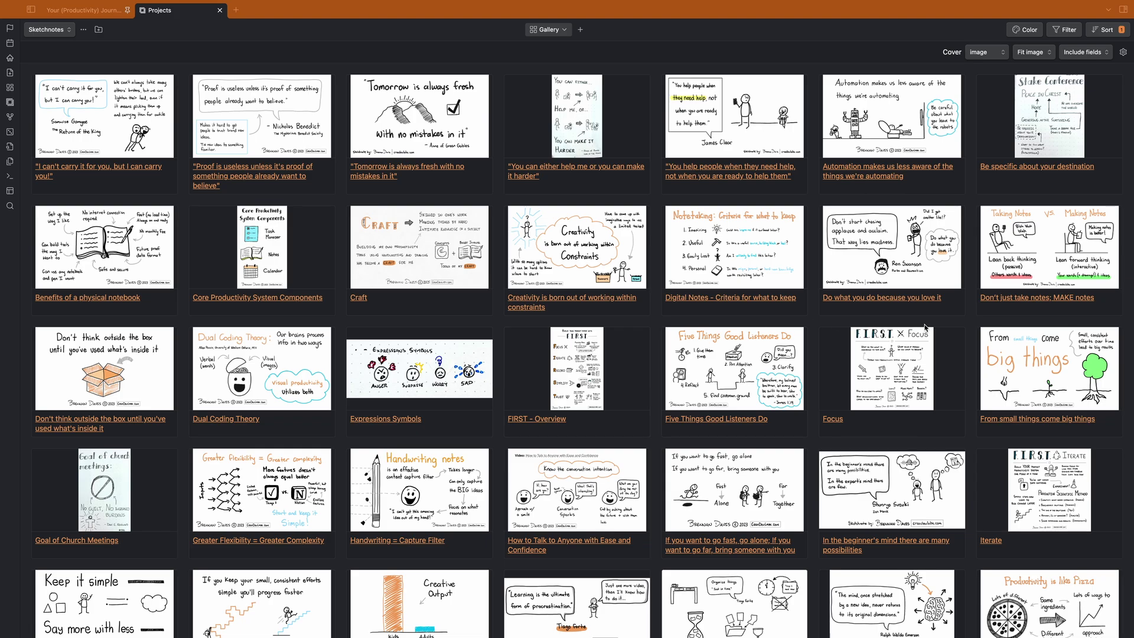
{"action": "scroll", "coordinate": [960, 320], "scroll_direction": "down", "scroll_amount": 3}
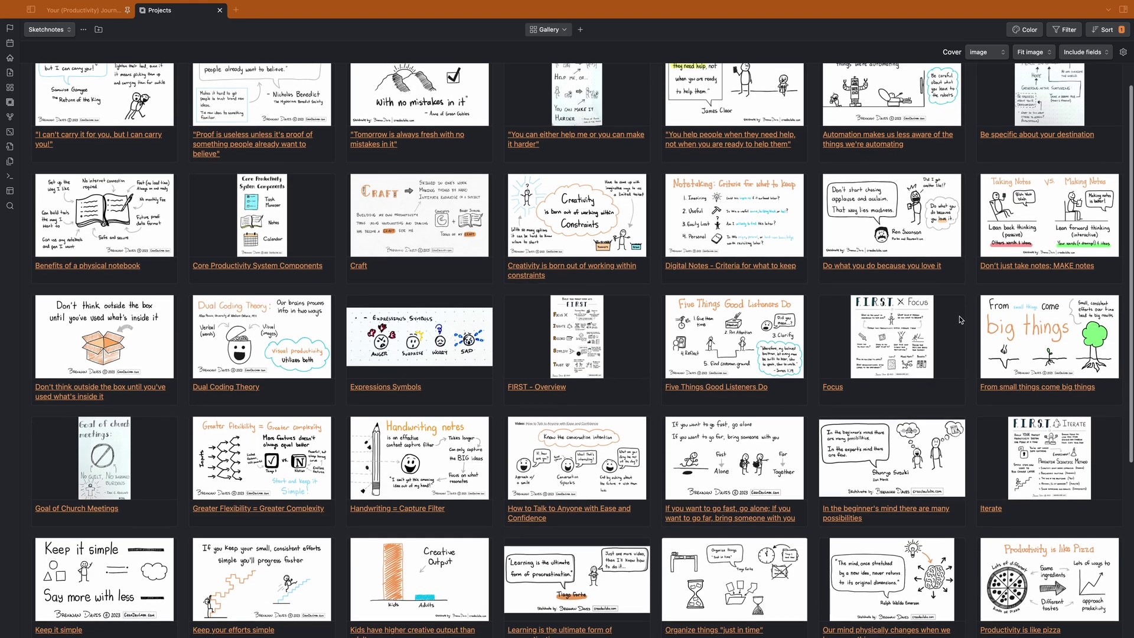
{"action": "scroll", "coordinate": [960, 320], "scroll_direction": "down", "scroll_amount": 7}
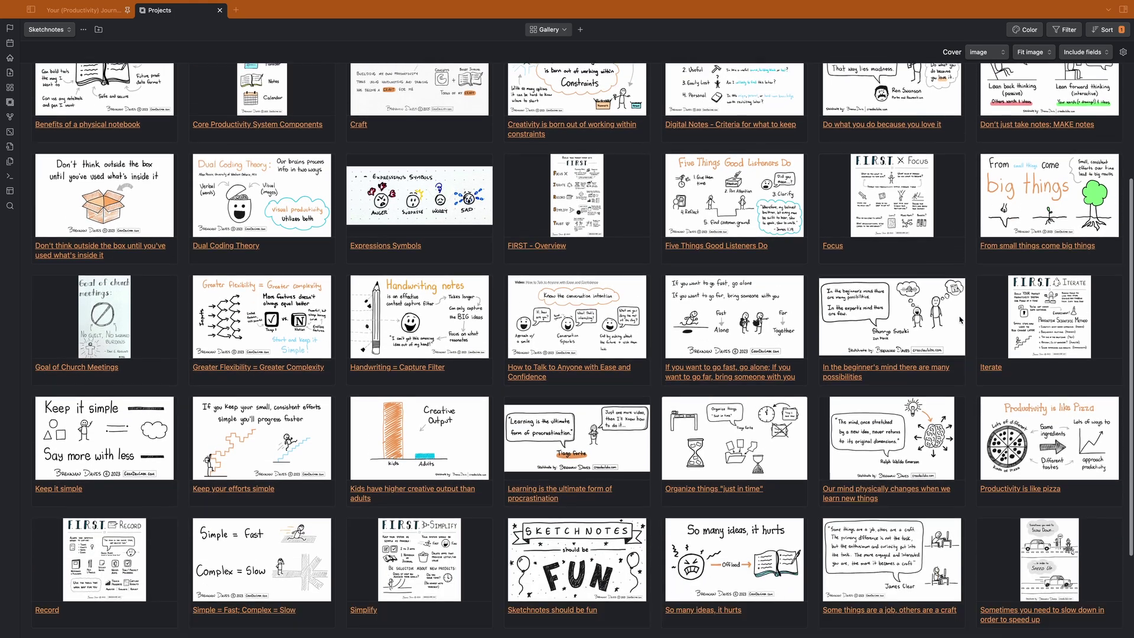